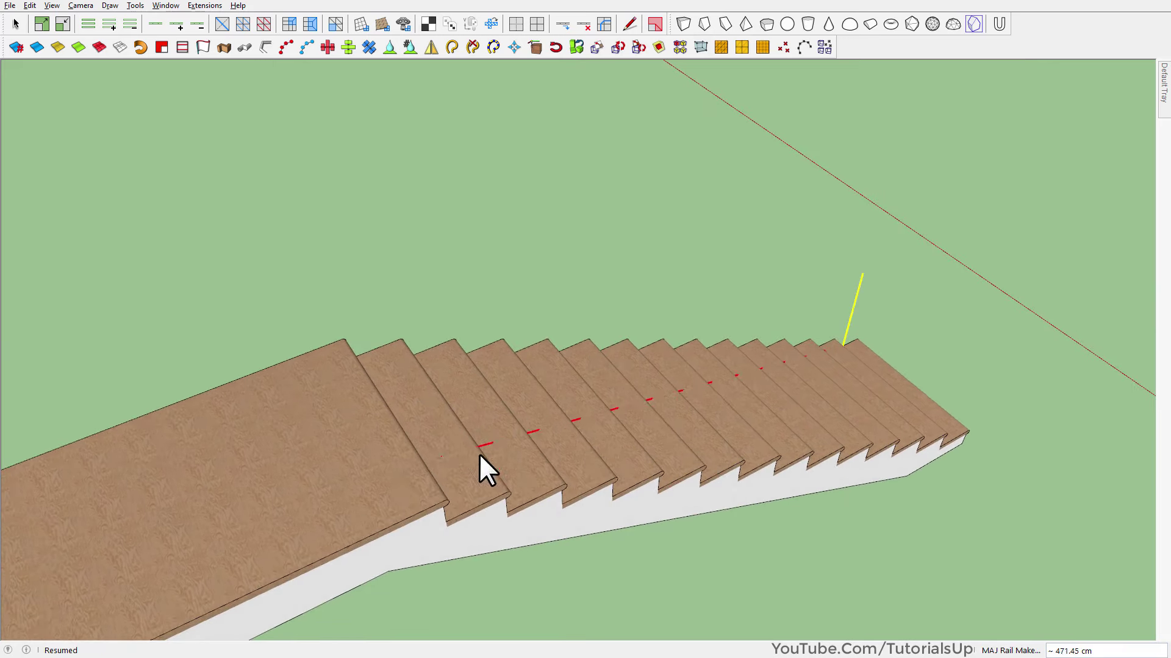
# Step: Add 14 poles at equal spacing up the stair flight using 14x, ending at the start of the landing
pyautogui.scroll(3, 283, 401)
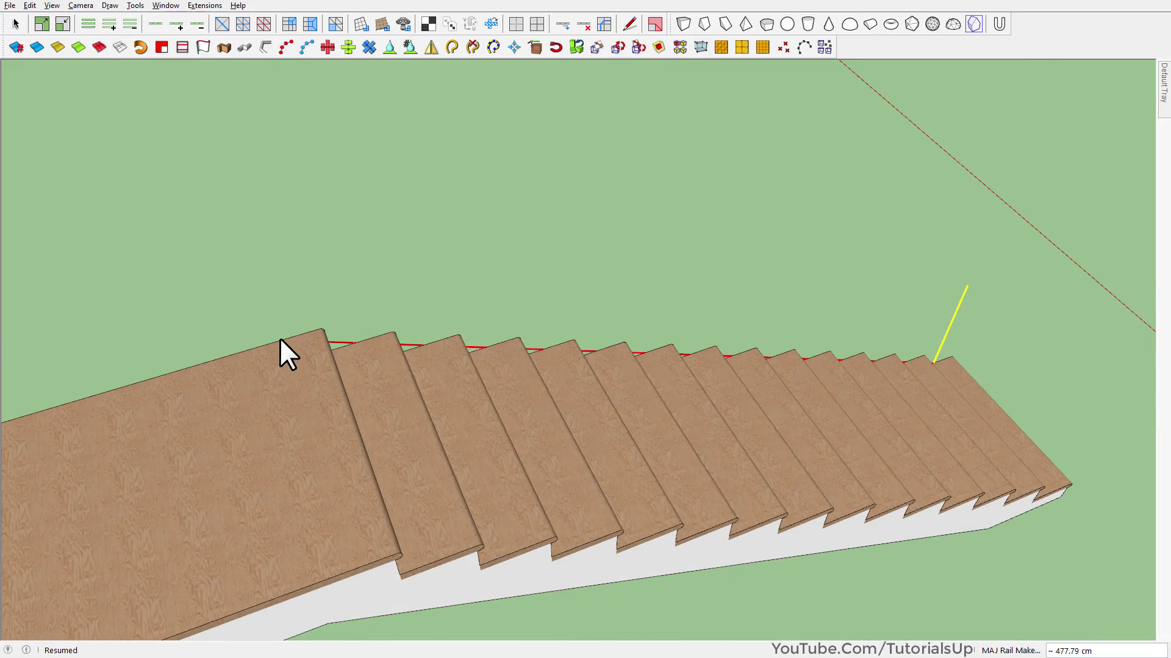
pyautogui.moveTo(279, 338); pyautogui.dragTo(205, 327, button='middle')
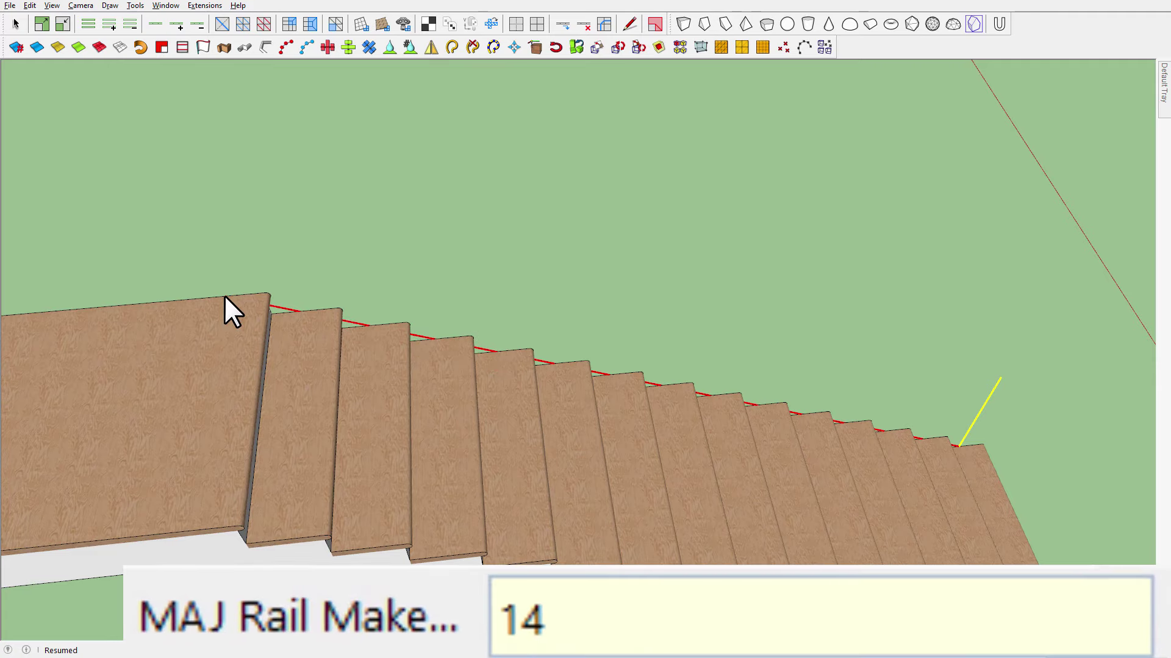
pyautogui.write('x')
pyautogui.press('Return')
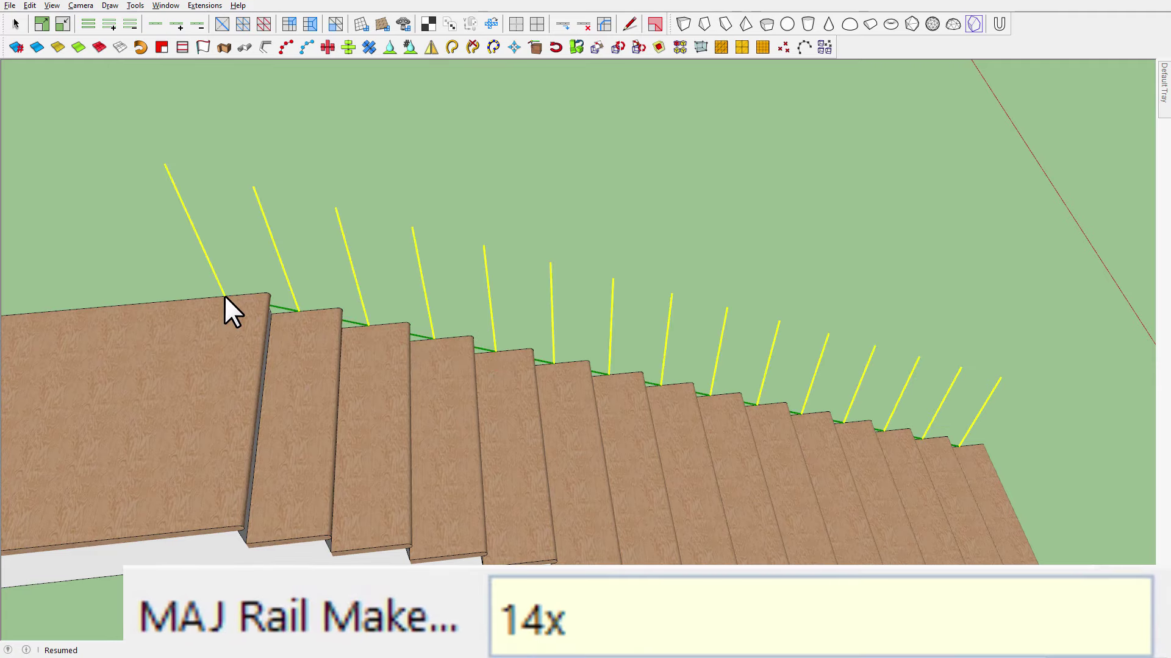
# Step: Place rail poles midway along the landing's edge and at its far corner, and generate the railing
pyautogui.scroll(-5, 666, 339)
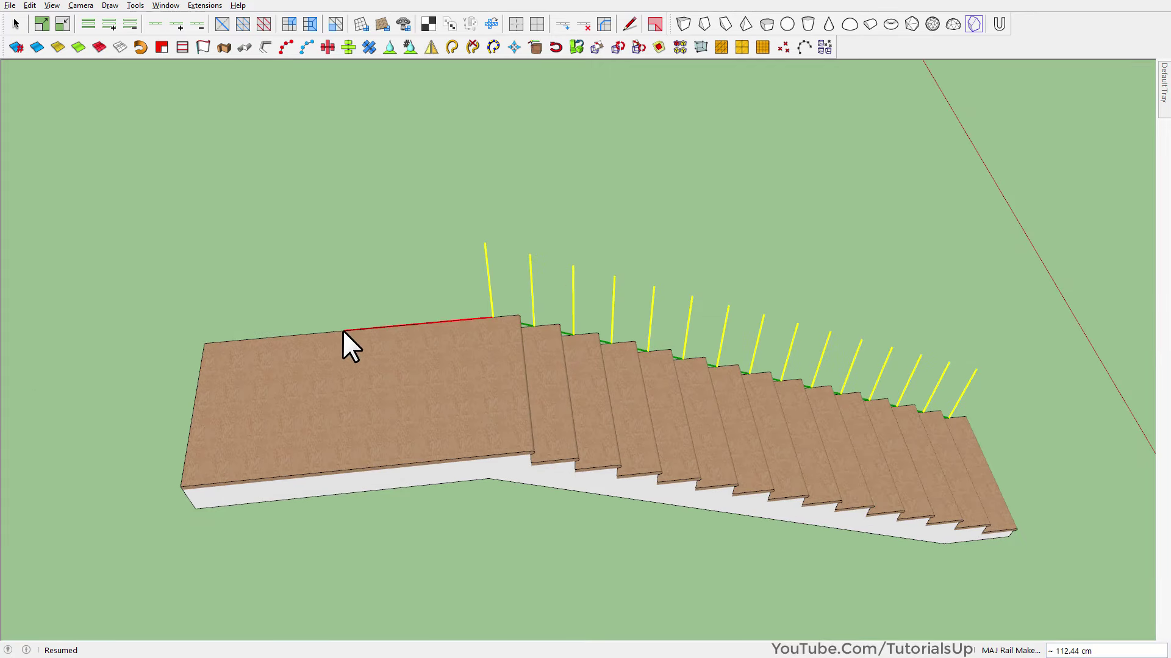
pyautogui.click(354, 329)
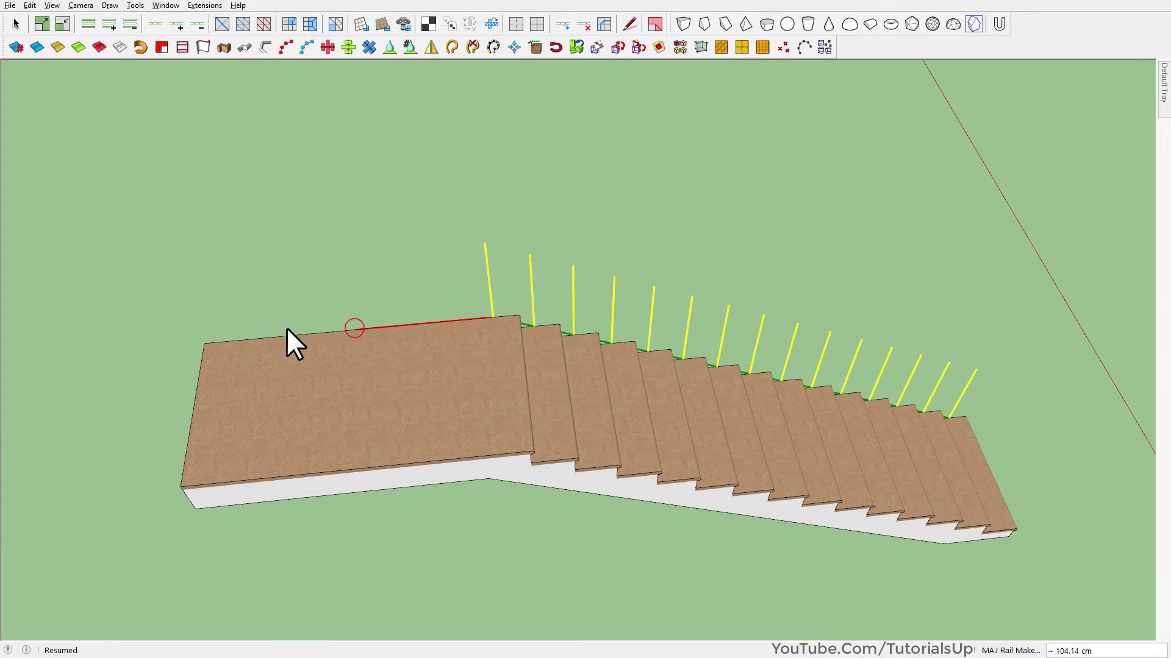
pyautogui.click(203, 342)
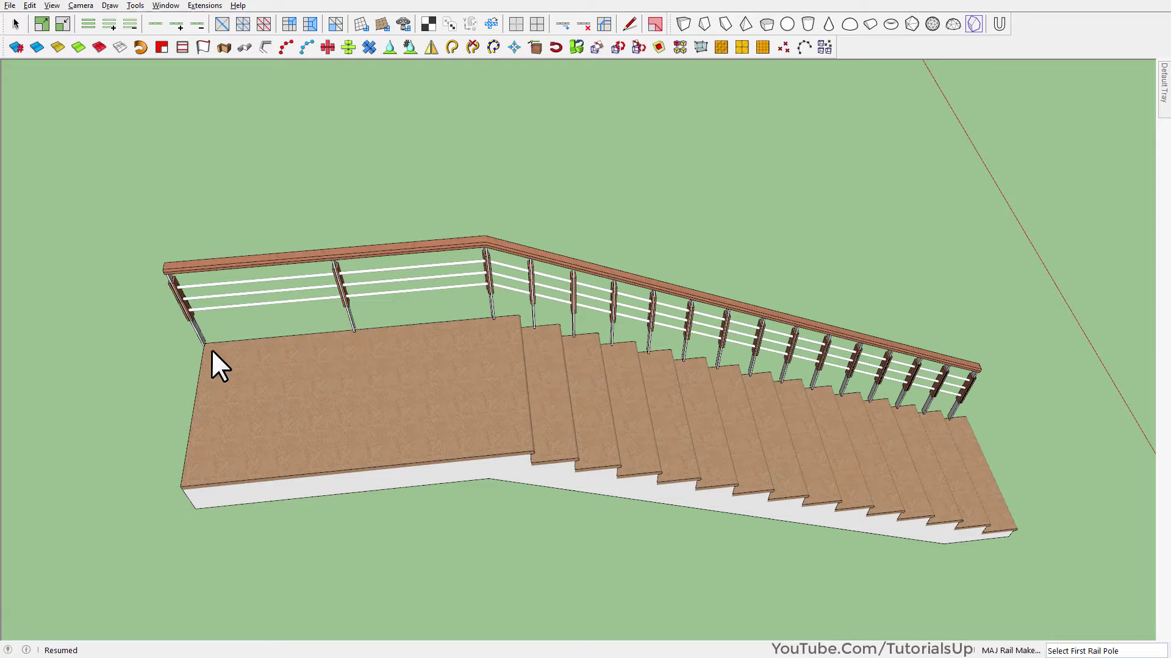
# Step: Move the finished railing slightly inward from the stair's side edge so its poles stand on the treads
pyautogui.moveTo(211, 350)
pyautogui.mouseDown(button='middle')
pyautogui.moveTo(209, 296)
pyautogui.moveTo(327, 274)
pyautogui.moveTo(458, 348)
pyautogui.mouseUp(button='middle')
pyautogui.click(789, 470)
pyautogui.moveTo(789, 471); pyautogui.dragTo(647, 445, button='middle')
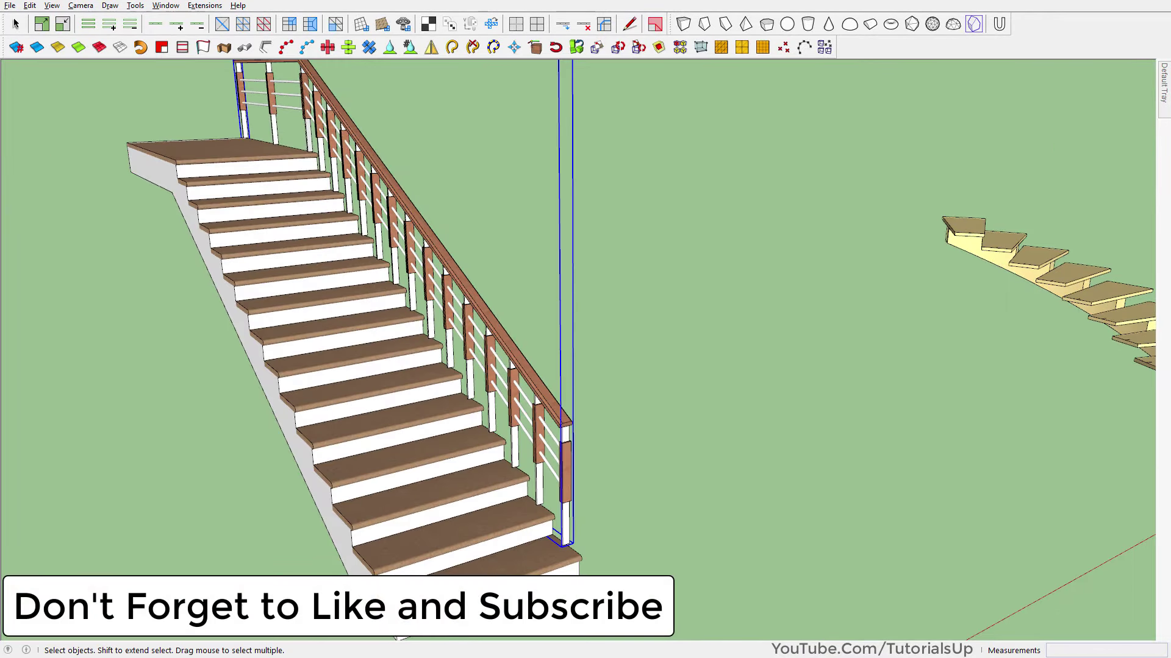
pyautogui.scroll(3, 488, 564)
pyautogui.press('m')
pyautogui.click(542, 551)
pyautogui.click(525, 553)
pyautogui.scroll(-2, 583, 502)
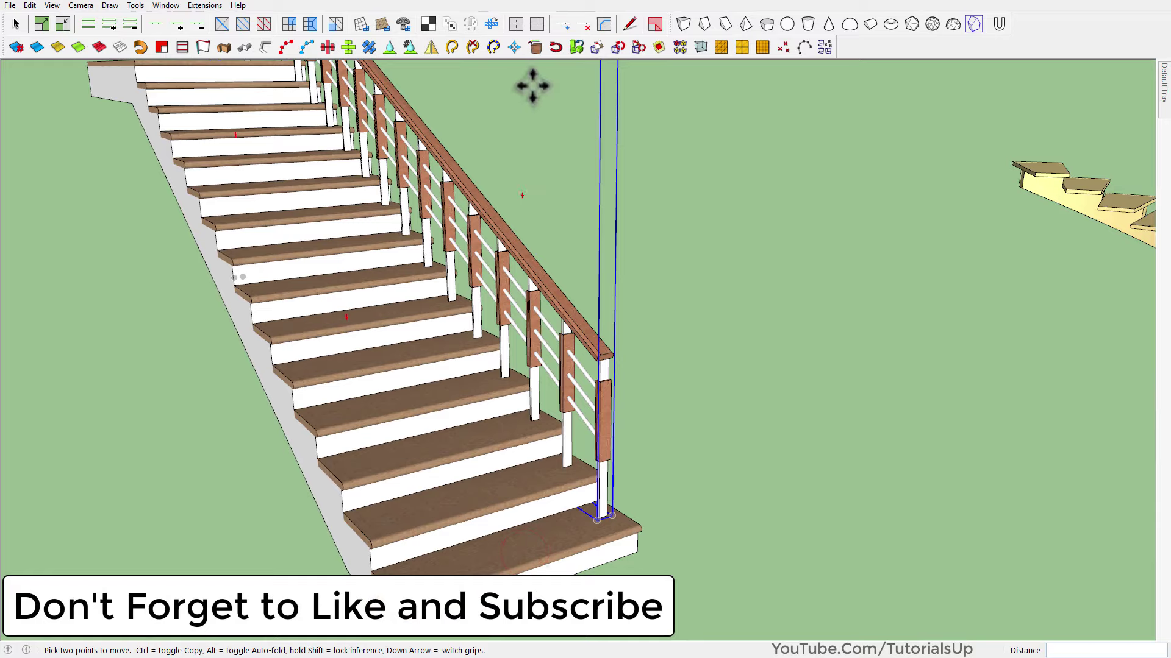
# Step: Mirror the railing across the middle of the staircase to the opposite side using three points
pyautogui.click(433, 49)
pyautogui.scroll(-2, 532, 405)
pyautogui.click(536, 537)
pyautogui.click(583, 560)
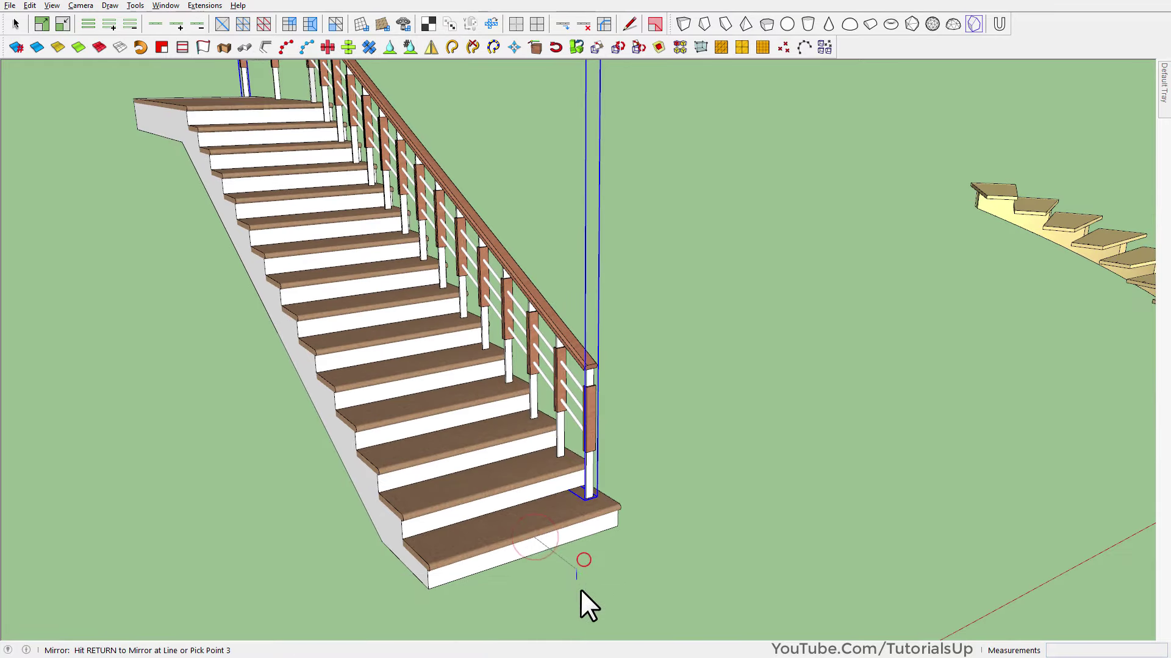
pyautogui.click(579, 603)
# Step: Start MajRail for the curved open-tread staircase with a rail height of 120 and rail type B
pyautogui.moveTo(595, 475); pyautogui.dragTo(170, 326, button='middle')
pyautogui.press('h')
pyautogui.scroll(-2, 166, 328)
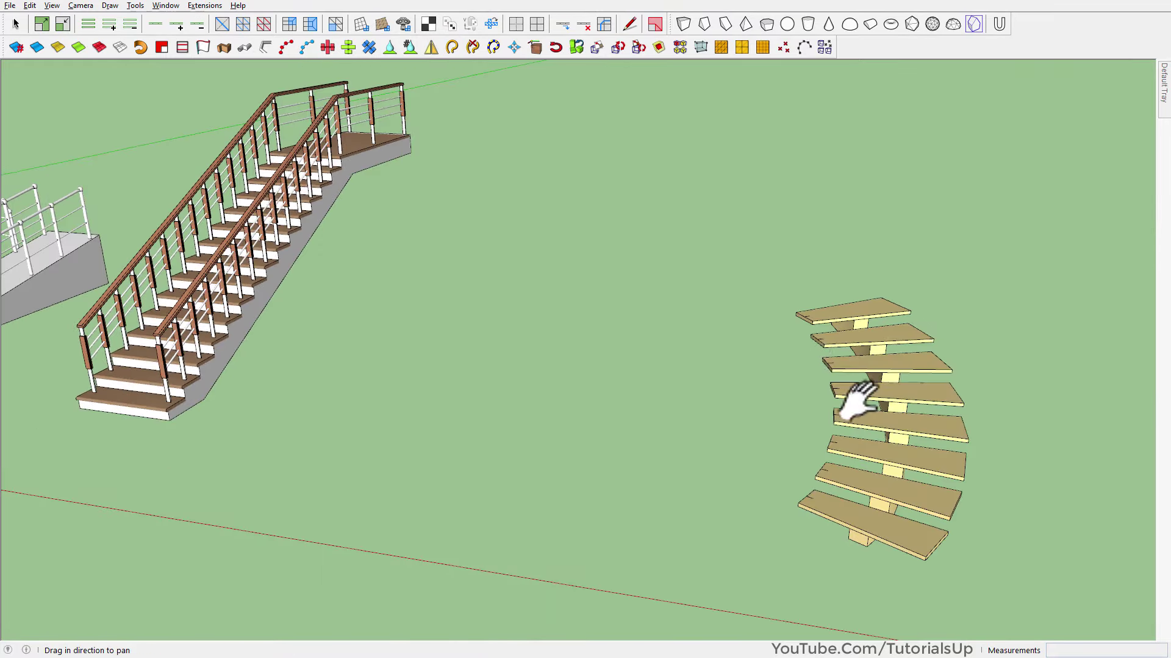
pyautogui.scroll(4, 198, 190)
pyautogui.moveTo(298, 226); pyautogui.dragTo(431, 240)
pyautogui.moveTo(431, 241); pyautogui.dragTo(301, 261, button='middle')
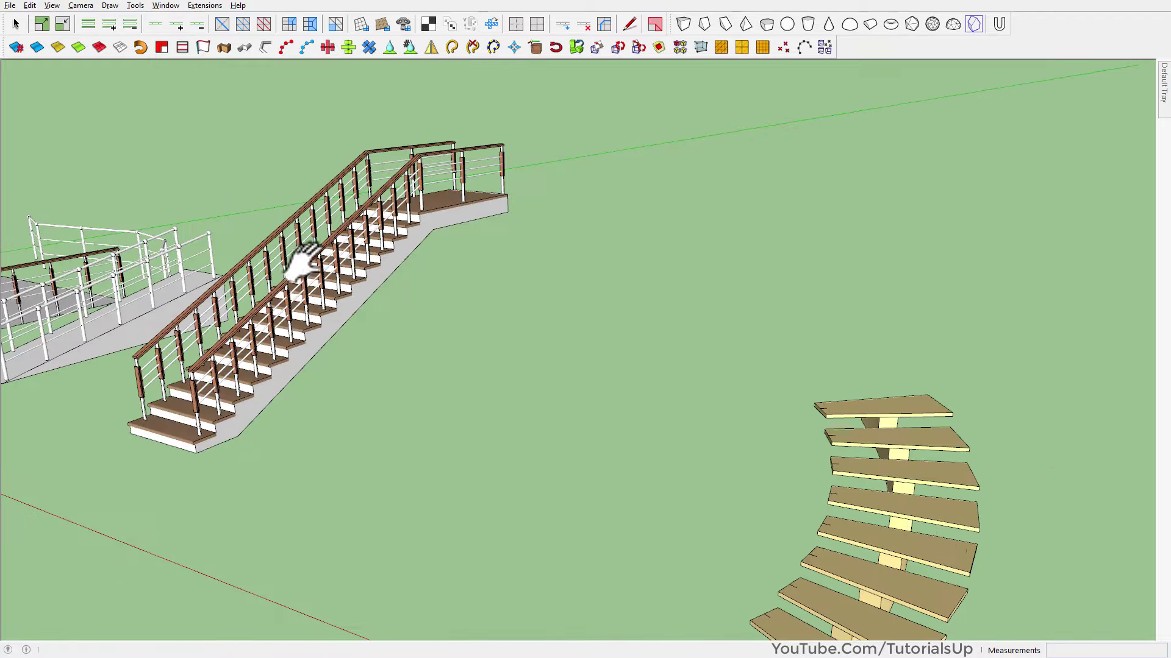
pyautogui.moveTo(903, 558); pyautogui.dragTo(641, 415)
pyautogui.moveTo(640, 415); pyautogui.dragTo(367, 360, button='middle')
pyautogui.click(206, 6)
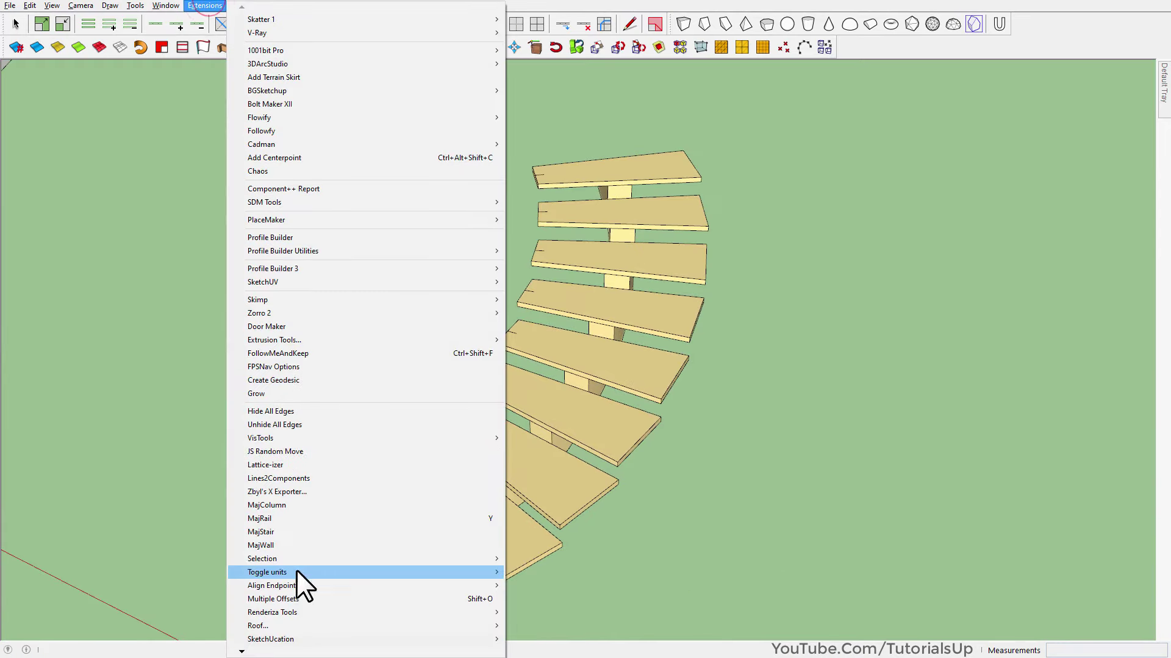
pyautogui.click(289, 519)
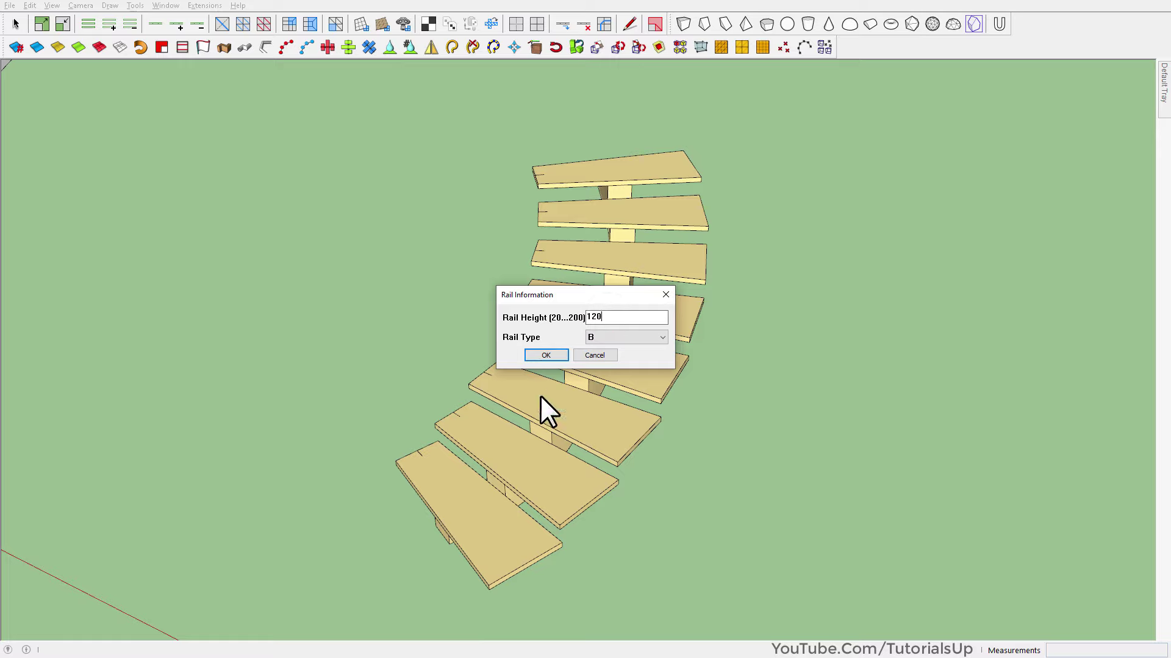
pyautogui.click(545, 355)
pyautogui.click(643, 370)
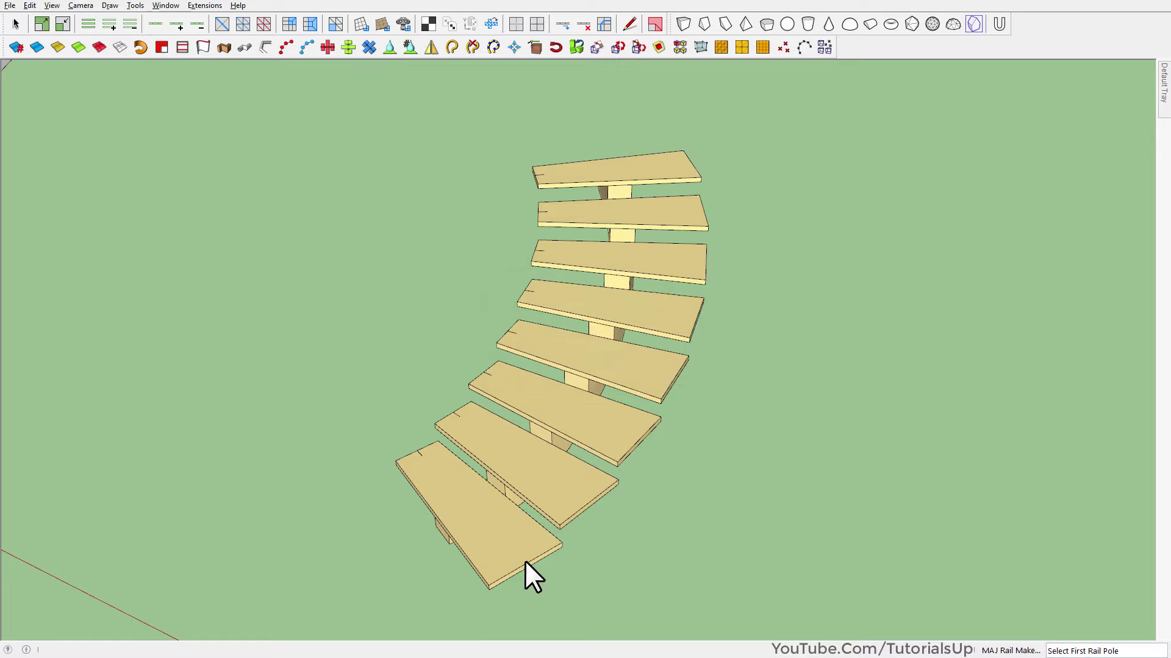
# Step: Place a rail pole at the middle of each tread's outer edge from lowest to highest and generate the railing
pyautogui.click(525, 560)
pyautogui.click(589, 488)
pyautogui.click(622, 450)
pyautogui.moveTo(622, 450); pyautogui.dragTo(610, 406, button='middle')
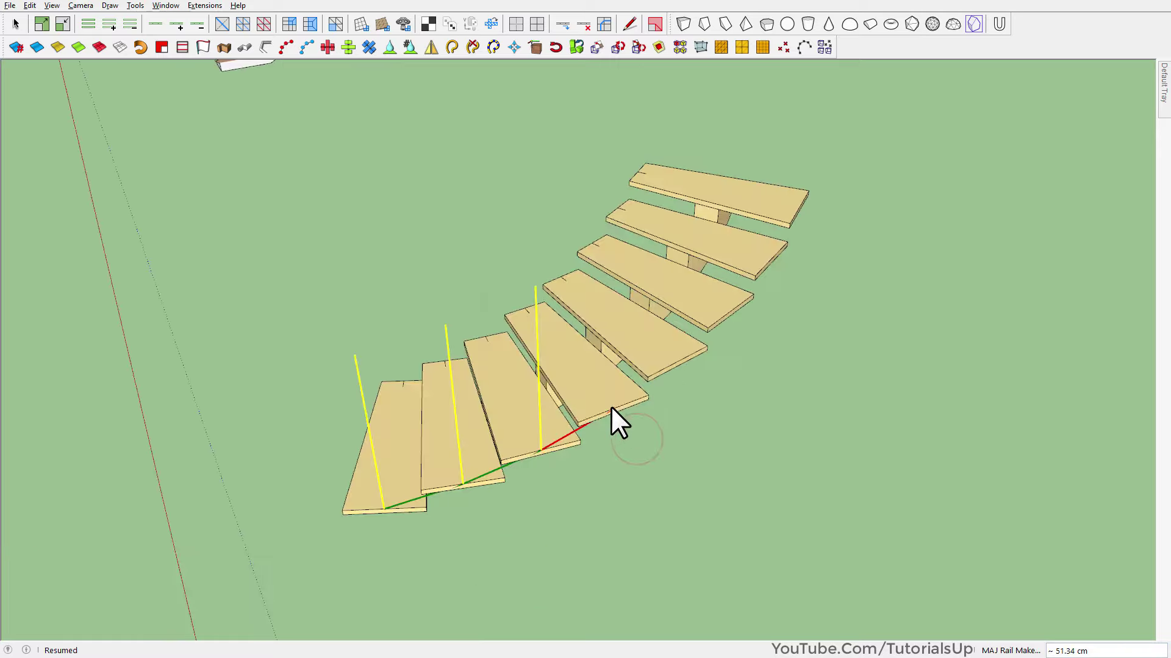
pyautogui.click(730, 309)
pyautogui.moveTo(770, 256); pyautogui.dragTo(770, 316, button='middle')
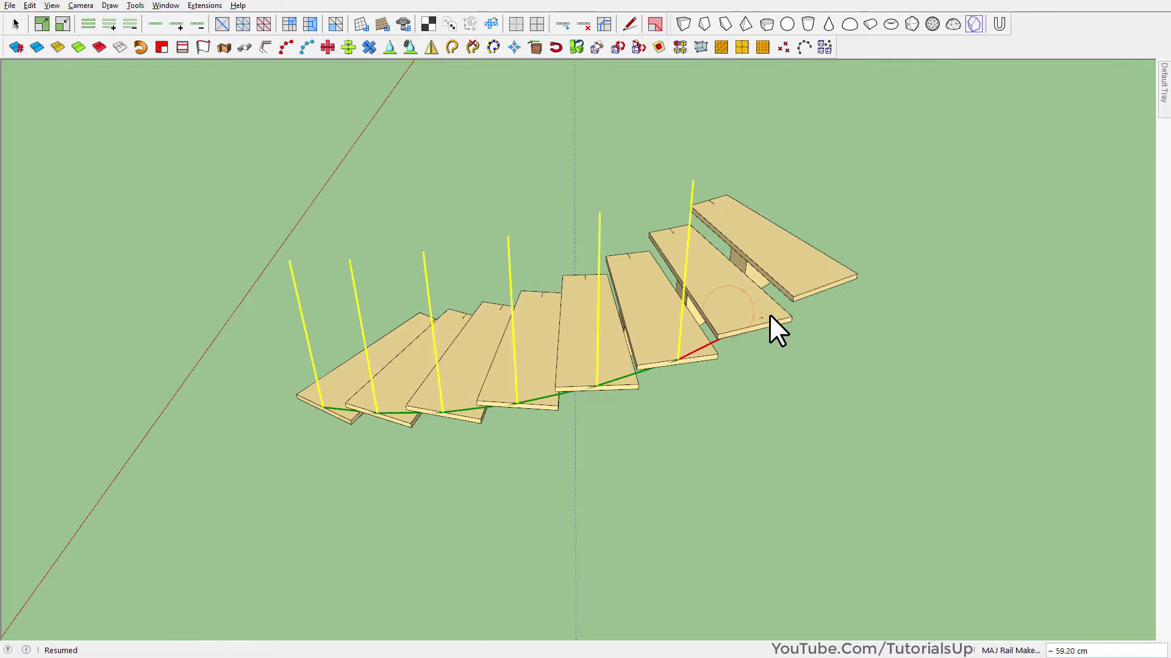
pyautogui.click(828, 283)
# Step: Move the curved railing slightly inward from the outer ends of the treads
pyautogui.moveTo(825, 283); pyautogui.dragTo(598, 542, button='middle')
pyautogui.click(706, 489)
pyautogui.scroll(3, 598, 544)
pyautogui.press('m')
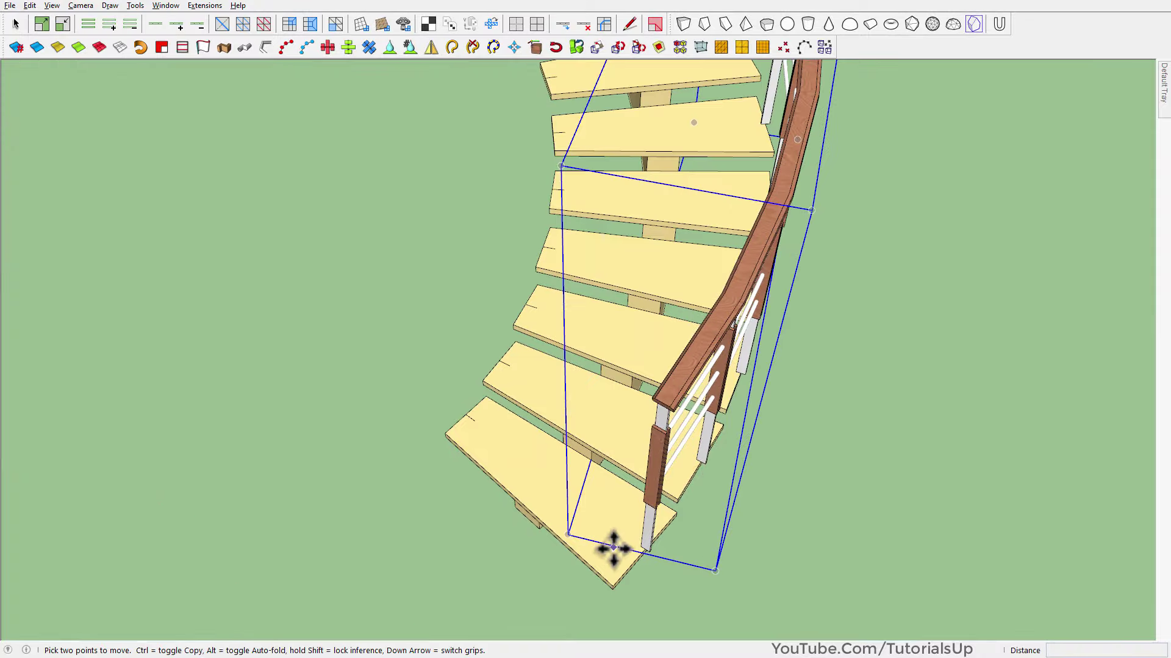
pyautogui.click(618, 540)
pyautogui.click(597, 533)
# Step: Scale the curved railing slightly inward from its side so the poles sit on the treads, and deselect it
pyautogui.scroll(-3, 598, 531)
pyautogui.moveTo(632, 346); pyautogui.dragTo(274, 515, button='middle')
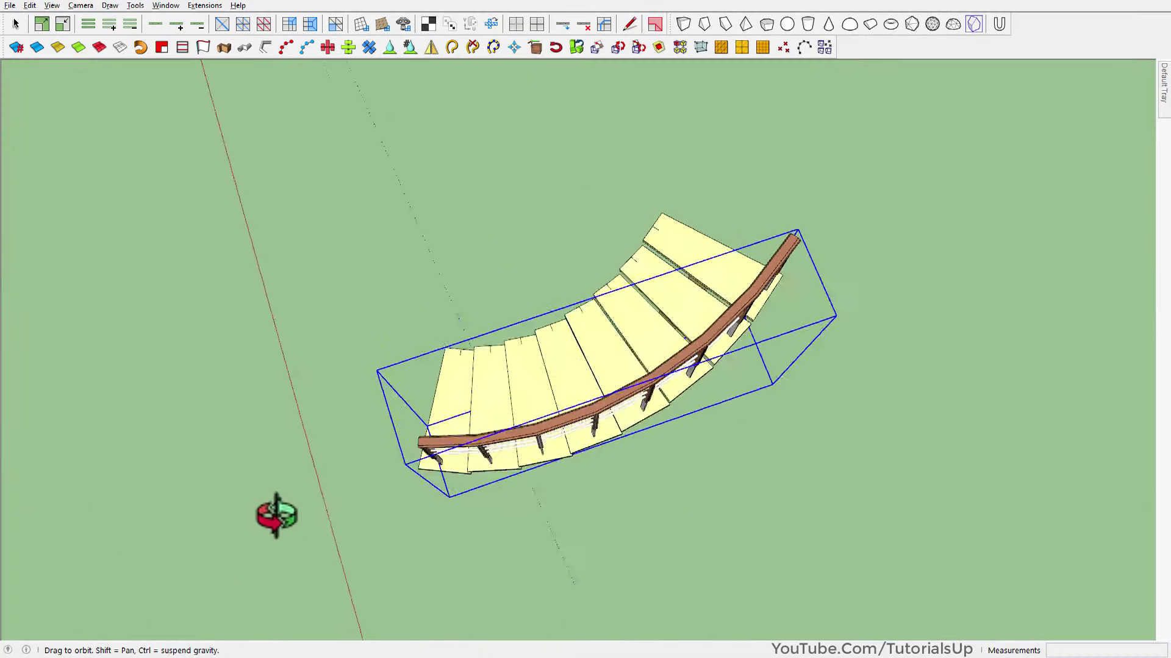
pyautogui.press('s')
pyautogui.moveTo(800, 365); pyautogui.dragTo(792, 367)
pyautogui.moveTo(792, 367); pyautogui.dragTo(1134, 400, button='middle')
pyautogui.press('space')
pyautogui.click(906, 345)
pyautogui.scroll(4, 722, 217)
pyautogui.moveTo(722, 217); pyautogui.dragTo(737, 177, button='middle')
pyautogui.scroll(-2, 728, 177)
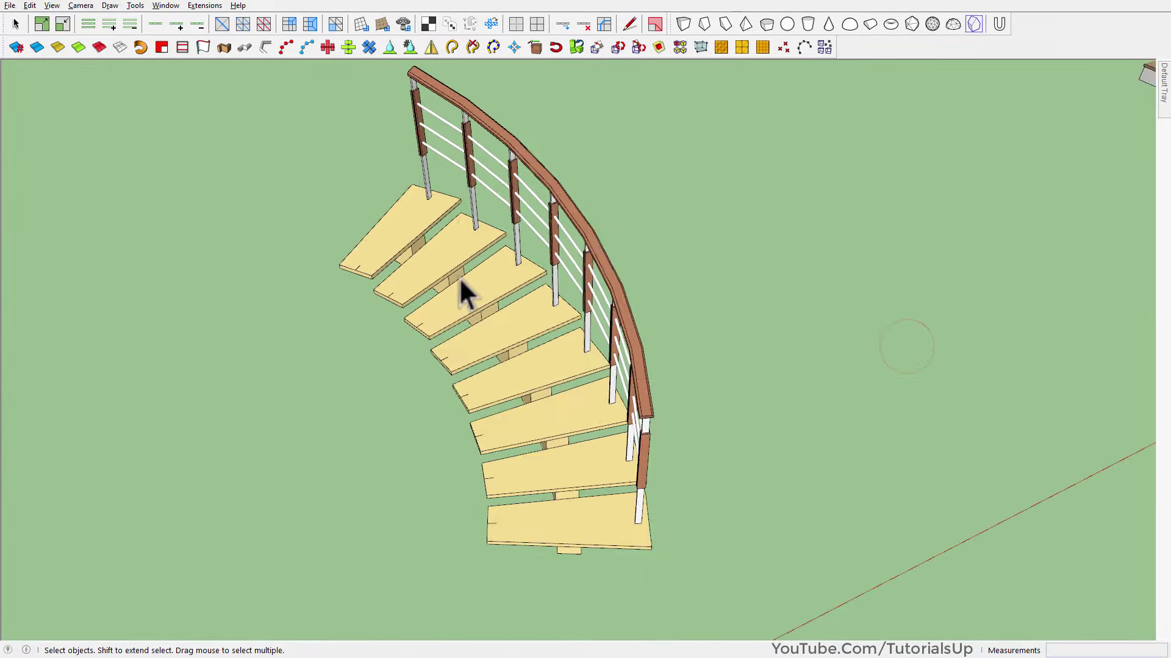
# Step: Start MajRail again with height 120 and change the rail type from B to the white tubular design
pyautogui.scroll(1, 459, 277)
pyautogui.click(205, 6)
pyautogui.click(291, 519)
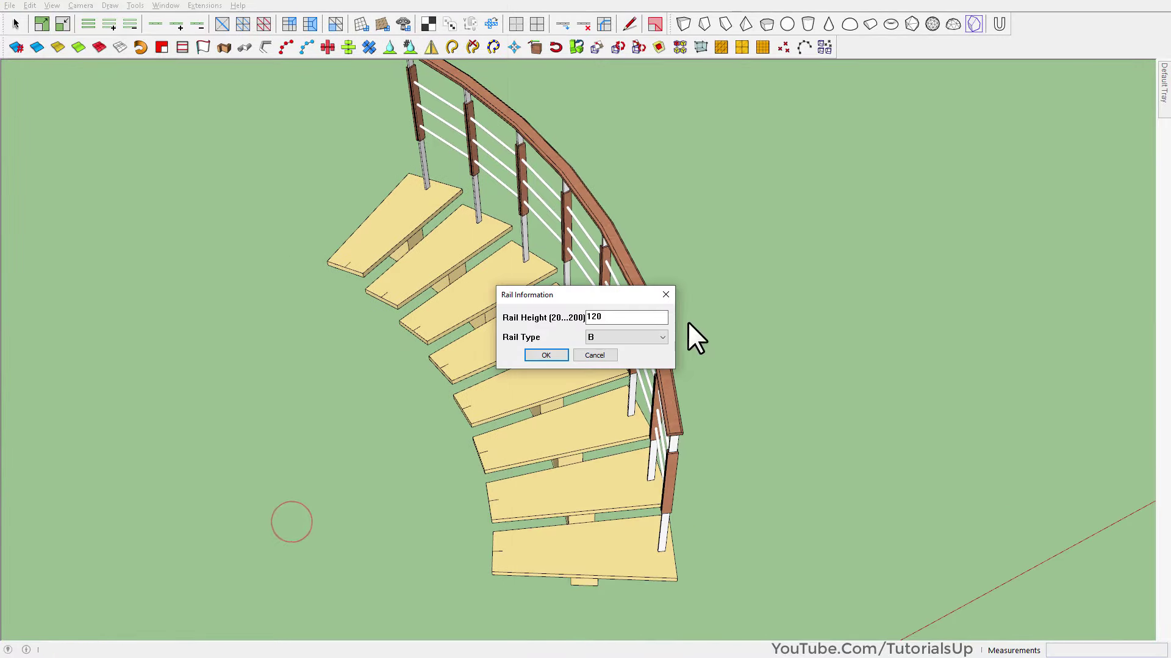
pyautogui.click(597, 338)
pyautogui.click(598, 359)
pyautogui.click(545, 355)
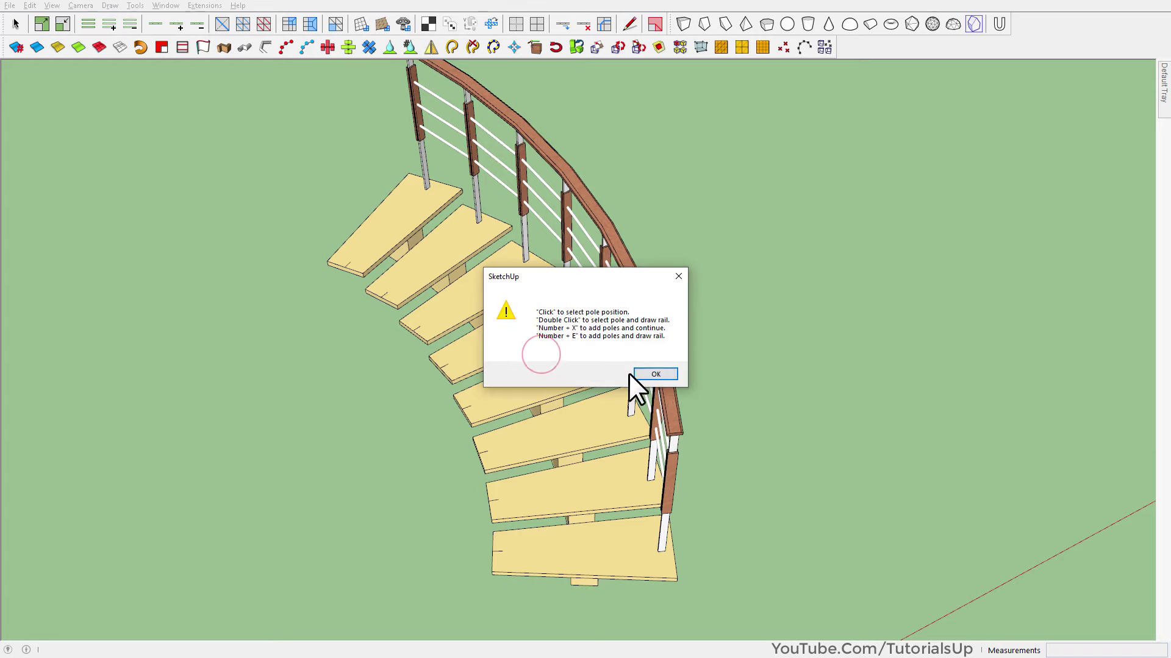
pyautogui.click(643, 373)
# Step: Place a rail pole at the marked line on each tread's inner end and generate the inner railing
pyautogui.scroll(4, 524, 563)
pyautogui.click(513, 571)
pyautogui.moveTo(501, 495); pyautogui.dragTo(633, 504, button='middle')
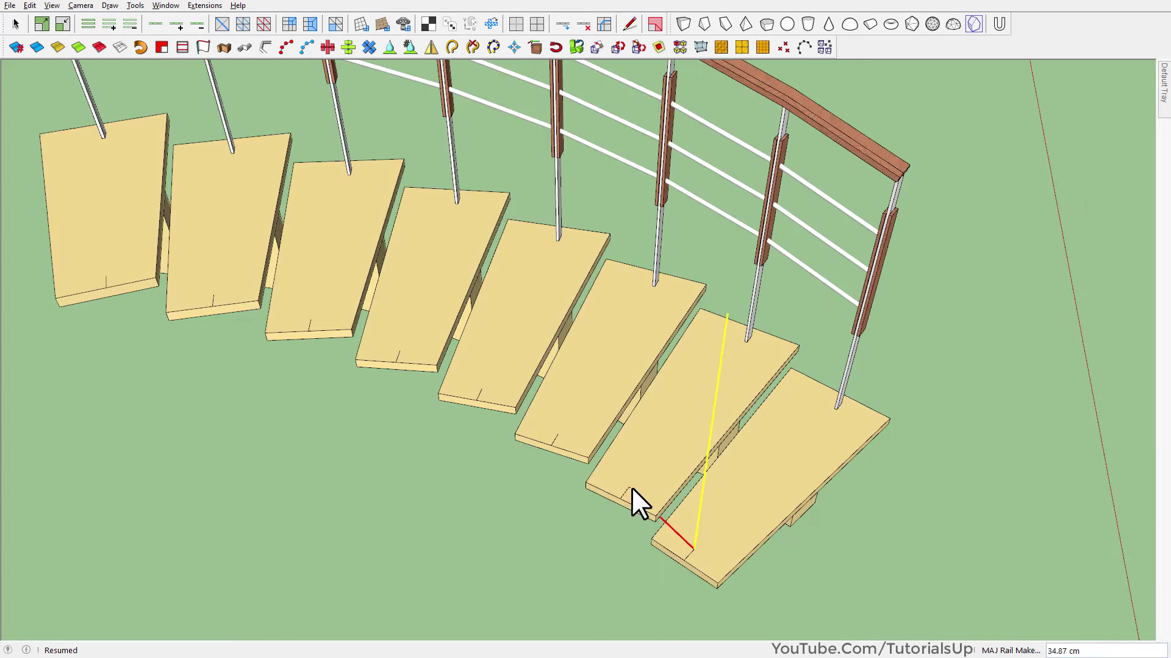
pyautogui.click(627, 484)
pyautogui.click(560, 433)
pyautogui.click(481, 388)
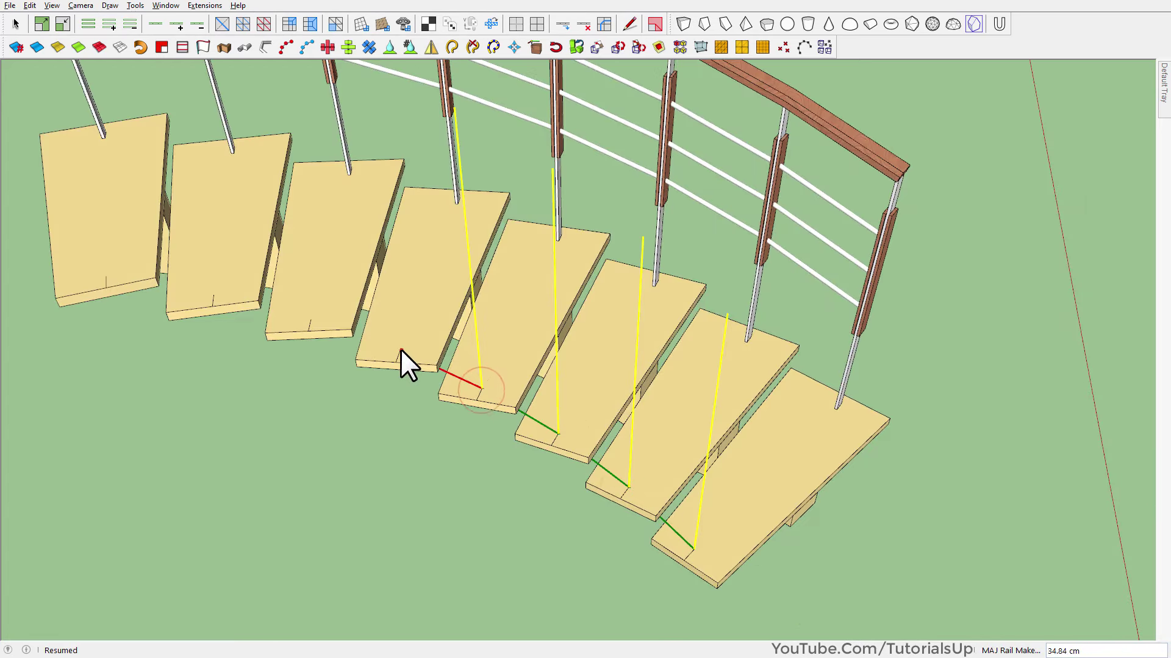
pyautogui.click(400, 350)
pyautogui.click(311, 320)
pyautogui.click(214, 294)
pyautogui.doubleClick(105, 278)
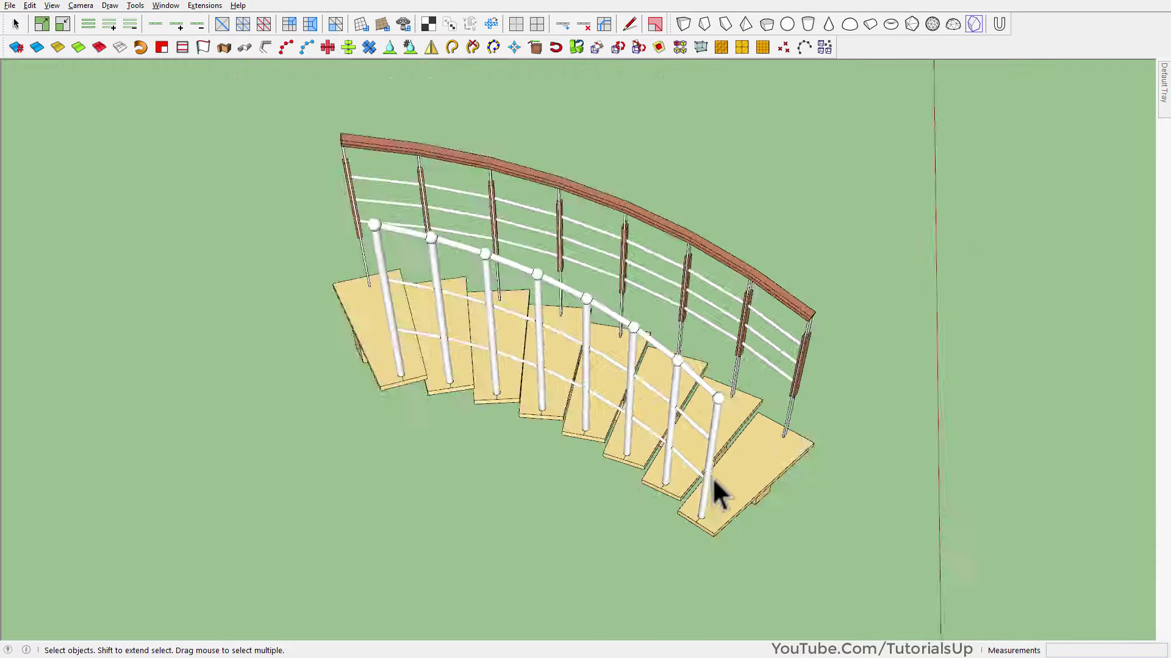
# Step: Draw a circle of radius 10 centred on the outer edge of the spiral staircase's third tread from the bottom
pyautogui.moveTo(713, 478); pyautogui.dragTo(110, 423, button='middle')
pyautogui.scroll(-6, 110, 423)
pyautogui.keyDown('shift'); pyautogui.moveTo(182, 421); pyautogui.dragTo(360, 410, button='middle'); pyautogui.keyUp('shift')
pyautogui.scroll(-2, 728, 459)
pyautogui.keyDown('shift'); pyautogui.moveTo(728, 458); pyautogui.dragTo(768, 448, button='middle'); pyautogui.keyUp('shift')
pyautogui.scroll(5, 411, 449)
pyautogui.keyDown('shift'); pyautogui.moveTo(537, 590); pyautogui.dragTo(457, 487, button='middle'); pyautogui.keyUp('shift')
pyautogui.scroll(3, 451, 489)
pyautogui.moveTo(573, 537); pyautogui.dragTo(726, 537, button='middle')
pyautogui.scroll(-3, 370, 495)
pyautogui.keyDown('shift'); pyautogui.moveTo(572, 467); pyautogui.dragTo(551, 497, button='middle'); pyautogui.keyUp('shift')
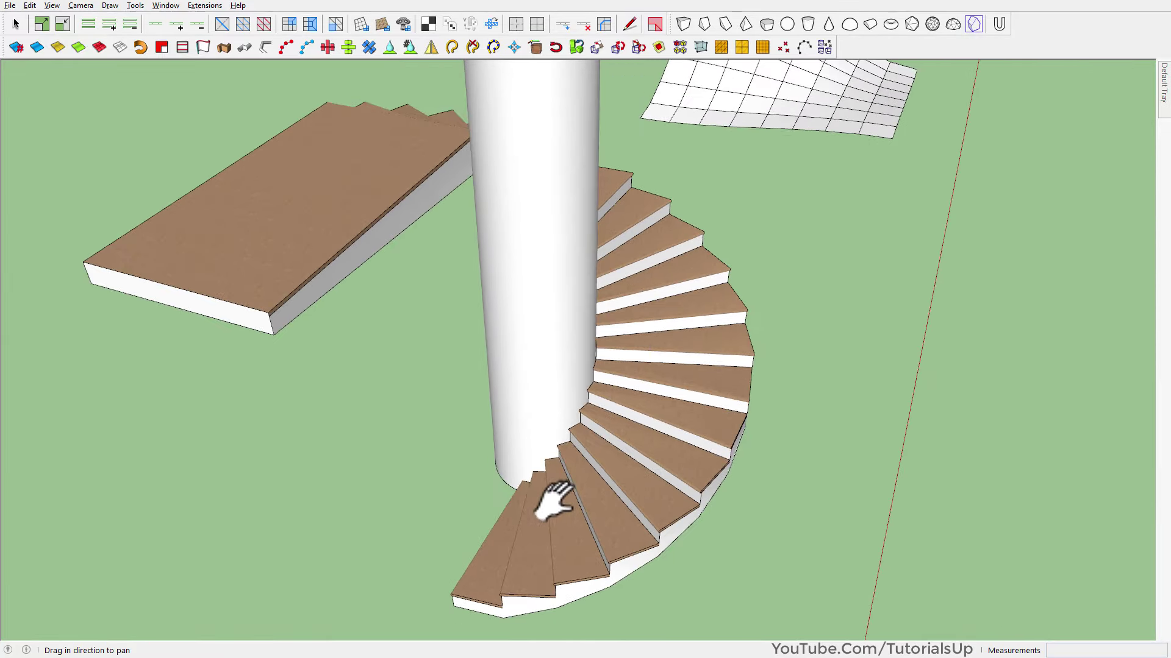
pyautogui.press('c')
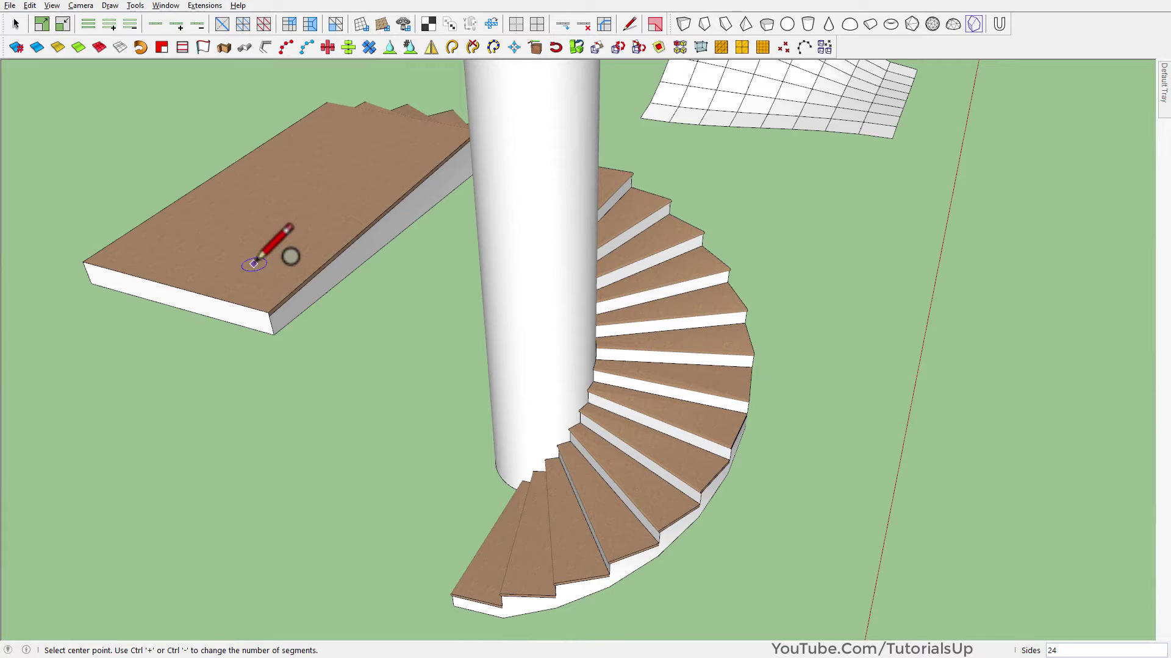
pyautogui.moveTo(260, 272); pyautogui.dragTo(277, 351, button='middle')
pyautogui.scroll(2, 640, 591)
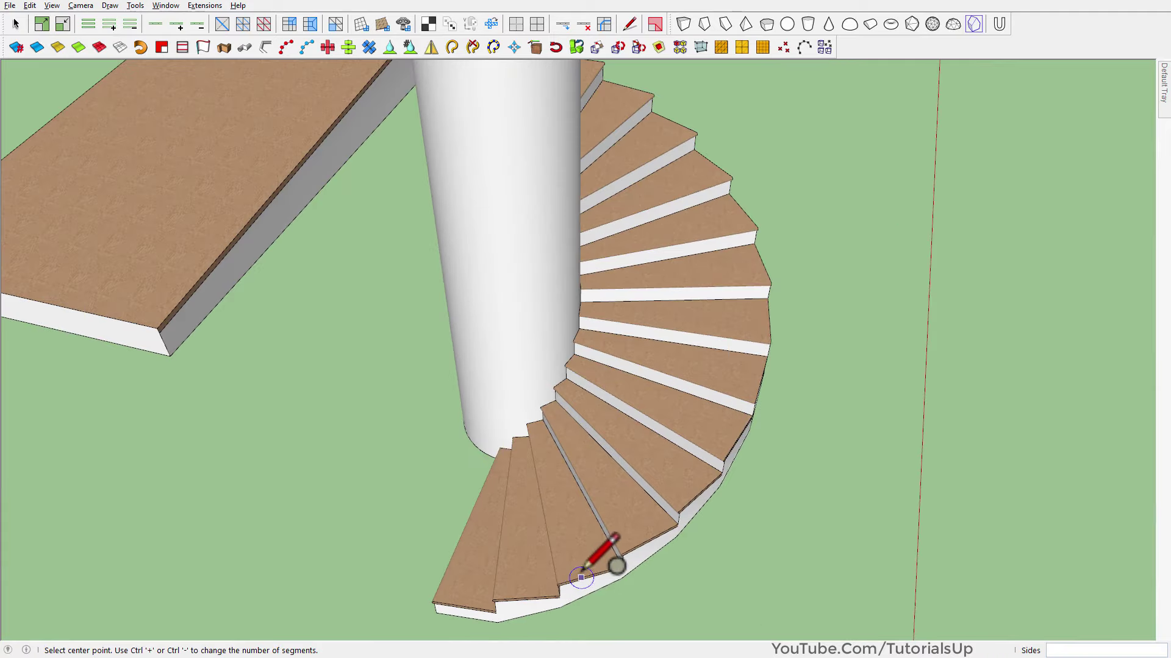
pyautogui.click(591, 575)
pyautogui.scroll(1, 601, 572)
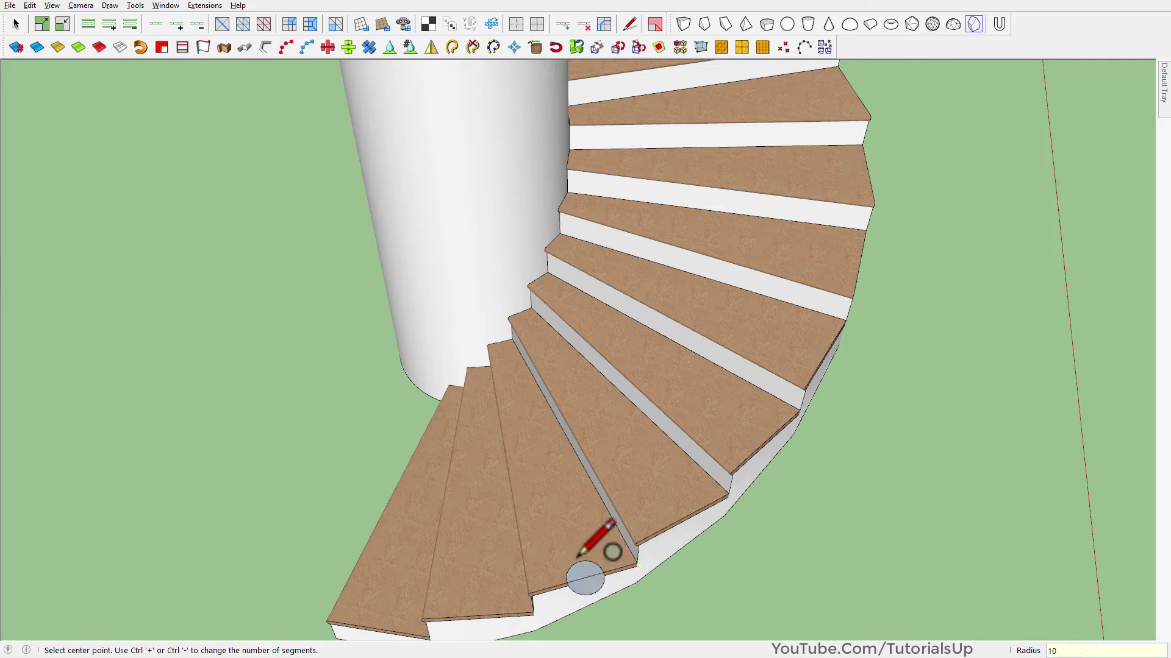
pyautogui.press('Return')
# Step: Make the circle a component with its axes at the centre and red axis along the tread edge, and open it for editing
pyautogui.press('space')
pyautogui.scroll(2, 576, 588)
pyautogui.rightClick(614, 583)
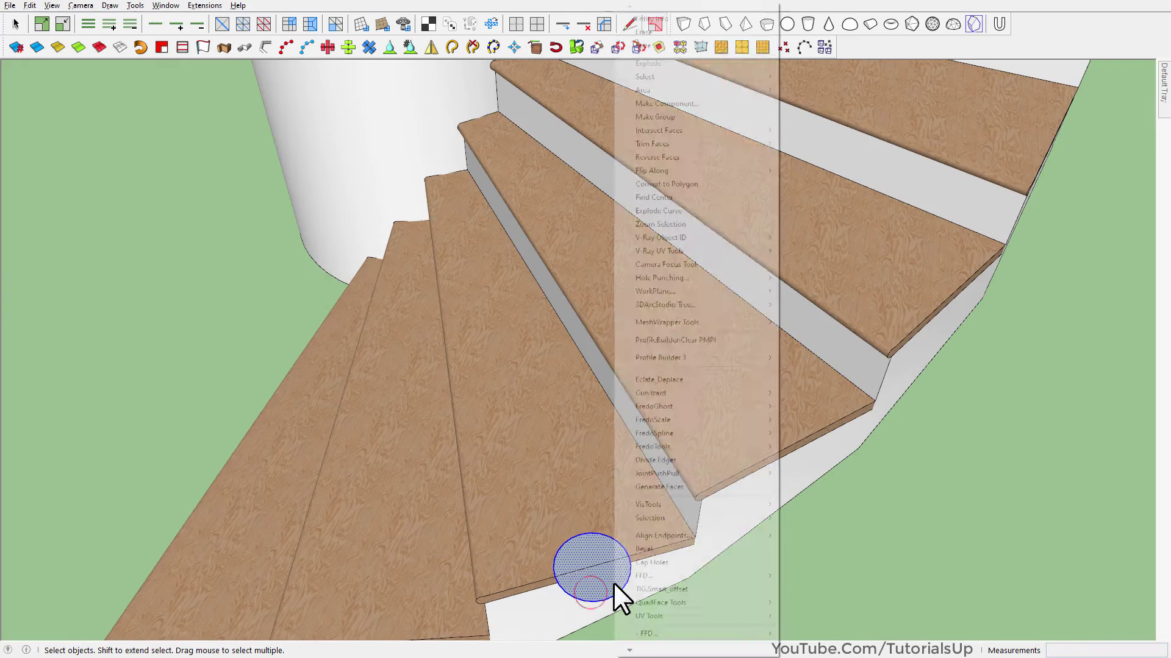
pyautogui.click(702, 108)
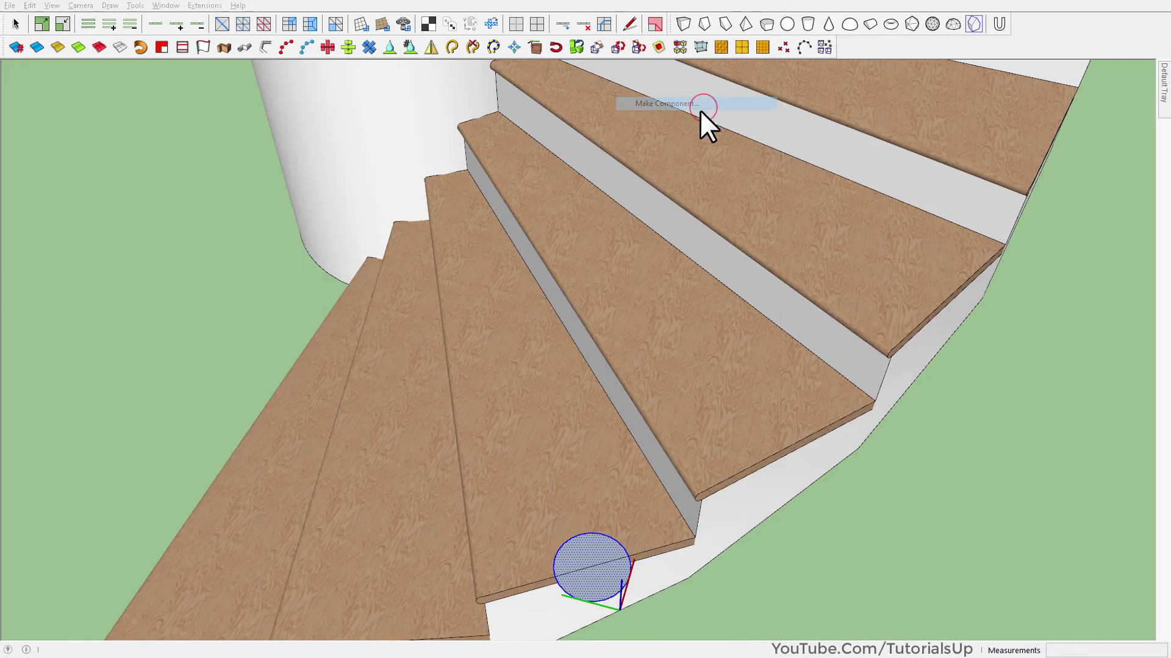
pyautogui.click(607, 293)
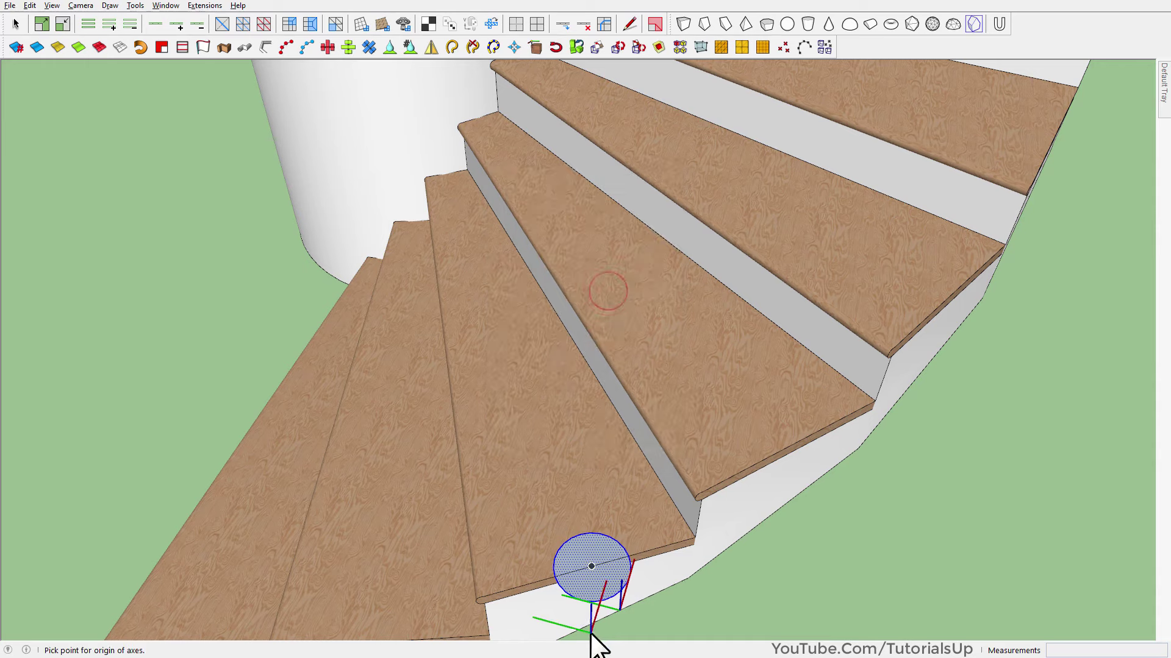
pyautogui.click(591, 566)
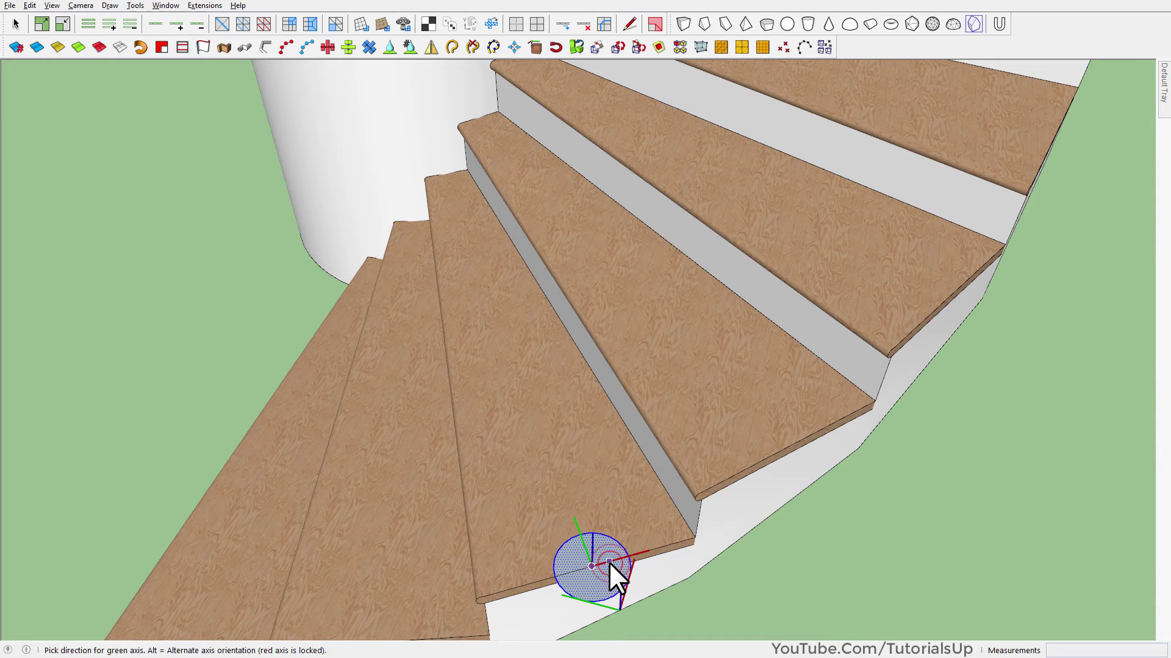
pyautogui.click(609, 561)
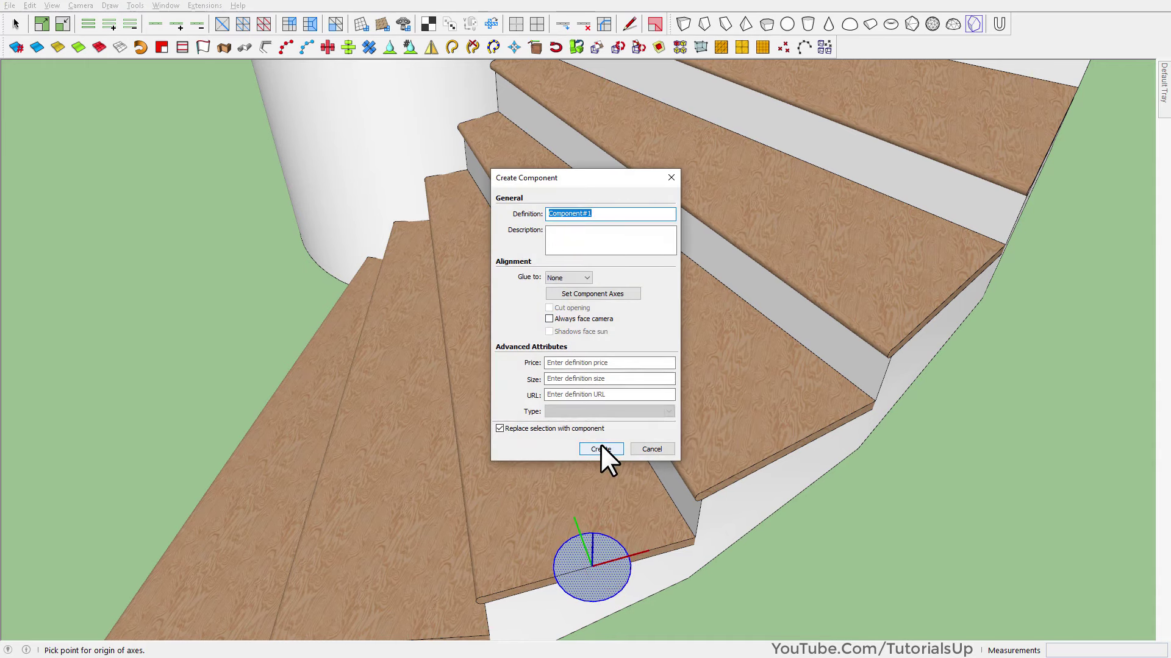
pyautogui.click(600, 449)
pyautogui.doubleClick(605, 581)
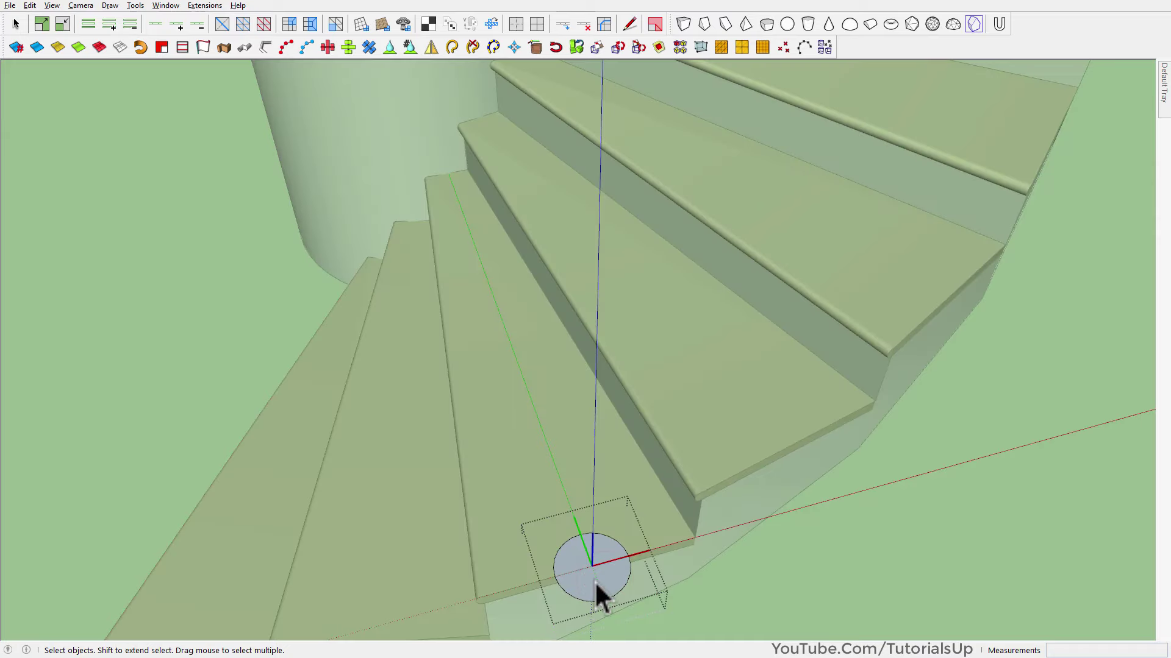
pyautogui.moveTo(596, 583); pyautogui.dragTo(568, 482, button='middle')
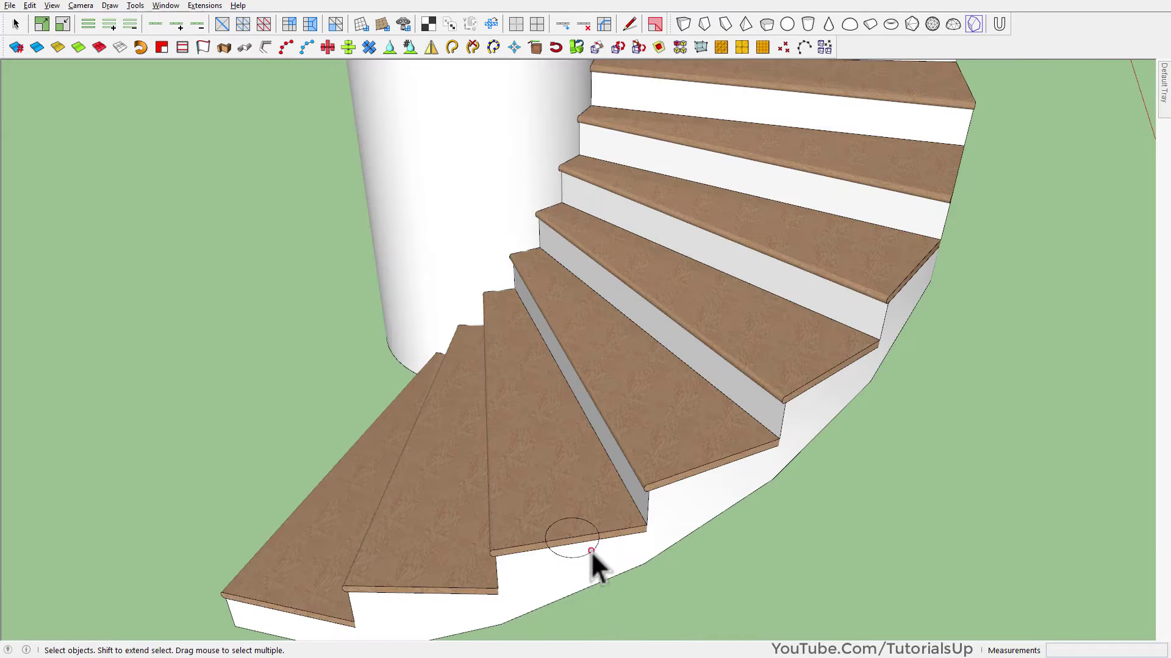
# Step: Move the circle component from the third tread to the open ground beside the spiral staircase
pyautogui.moveTo(590, 552); pyautogui.dragTo(540, 539, button='middle')
pyautogui.scroll(3, 675, 561)
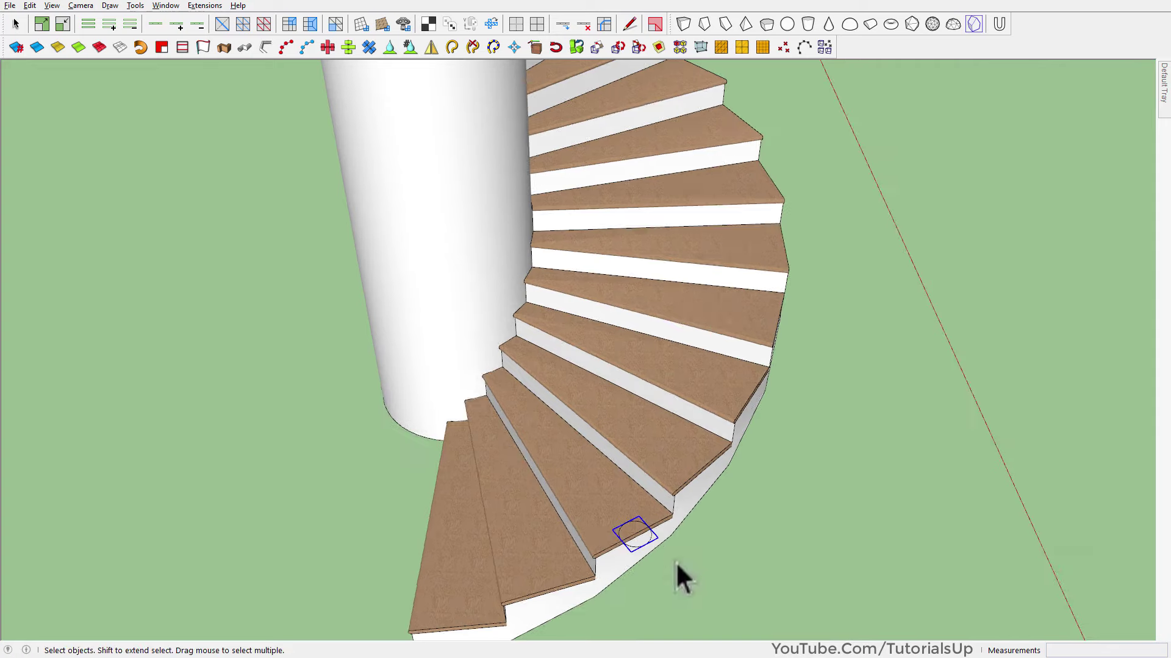
pyautogui.press('m')
pyautogui.click(640, 555)
pyautogui.click(870, 541)
pyautogui.moveTo(522, 450)
pyautogui.mouseDown(button='middle')
pyautogui.moveTo(585, 519)
pyautogui.moveTo(587, 464)
pyautogui.moveTo(524, 472)
pyautogui.mouseUp(button='middle')
pyautogui.scroll(1, 588, 463)
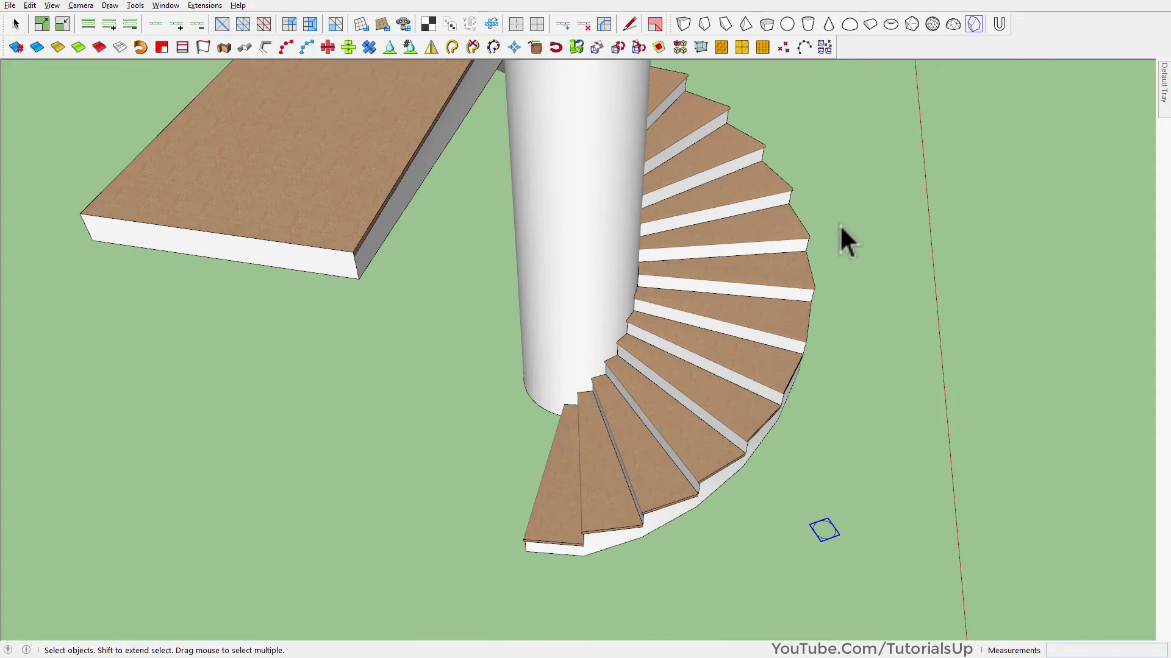
# Step: Place copies of the circle component at the outer-edge midpoints of the eight lowest treads
pyautogui.click(974, 24)
pyautogui.scroll(2, 552, 492)
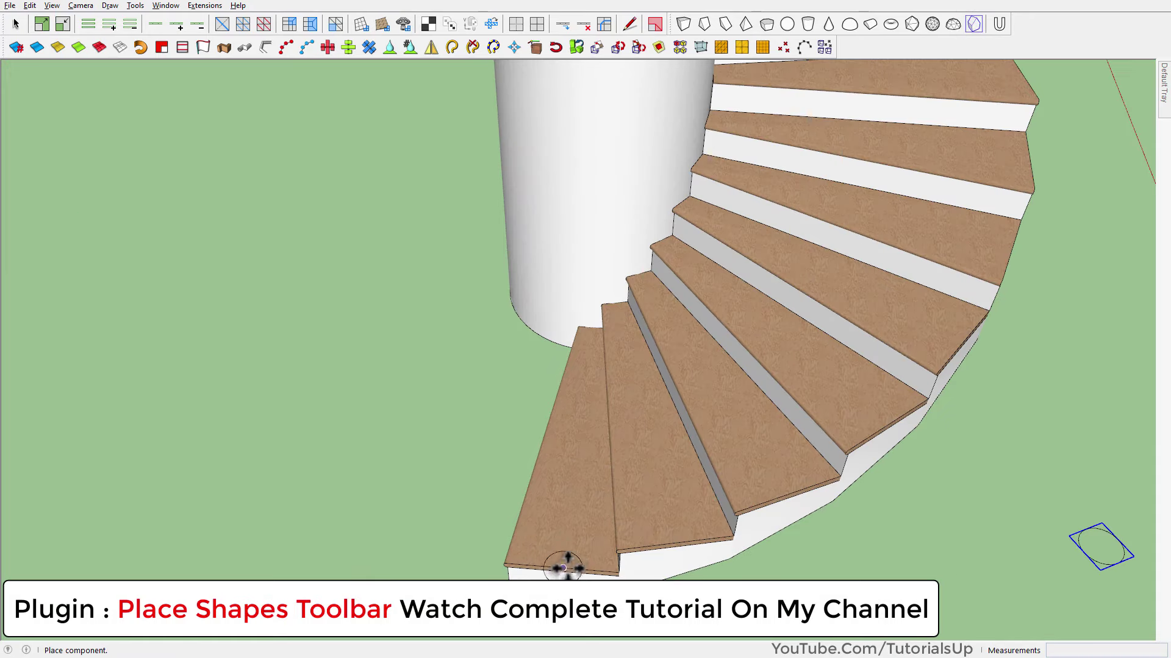
pyautogui.click(565, 568)
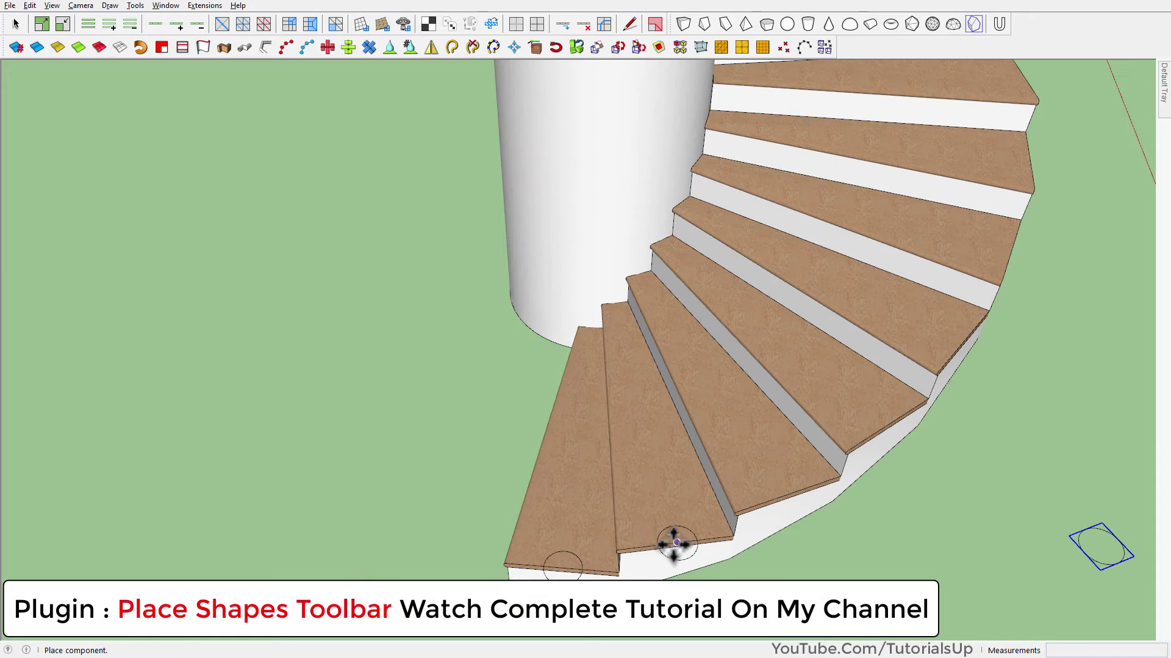
pyautogui.click(785, 488)
pyautogui.click(891, 421)
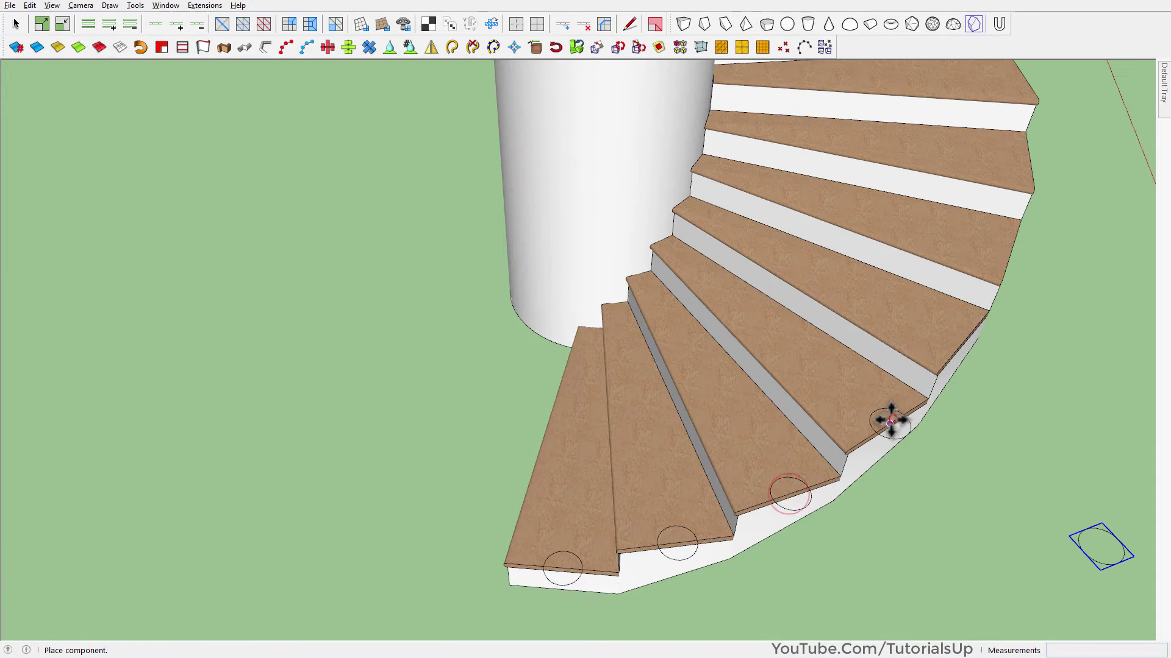
pyautogui.moveTo(892, 421); pyautogui.dragTo(605, 511, button='middle')
pyautogui.click(599, 535)
pyautogui.click(727, 526)
pyautogui.click(866, 488)
pyautogui.click(992, 427)
# Step: Place circle component copies at the outer-edge midpoints of the next five treads
pyautogui.moveTo(992, 427); pyautogui.dragTo(97, 479, button='middle')
pyautogui.moveTo(428, 502); pyautogui.dragTo(536, 497, button='middle')
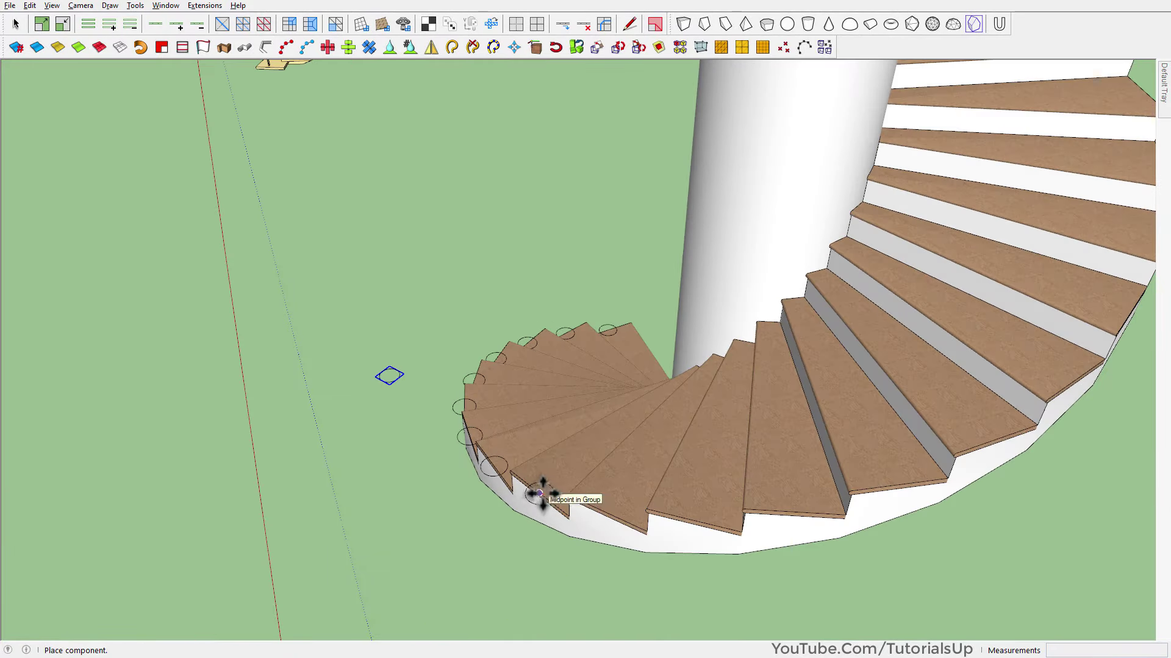
pyautogui.click(607, 513)
pyautogui.click(699, 520)
pyautogui.click(797, 515)
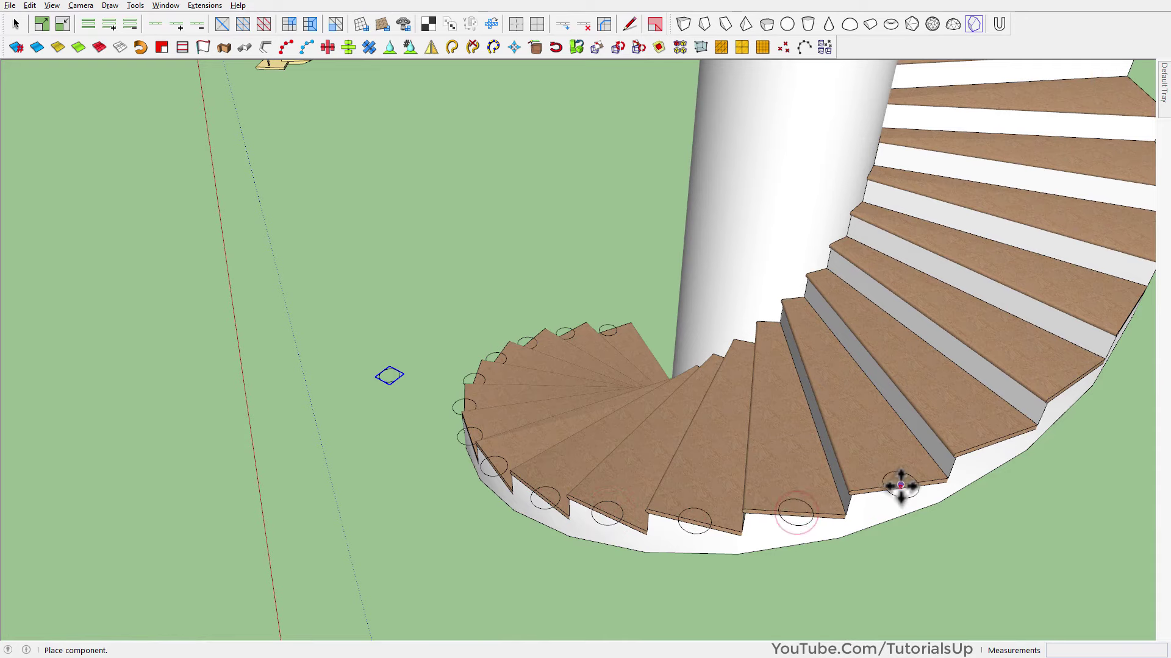
pyautogui.click(900, 487)
# Step: Place circle component copies at the outer-edge midpoints of the remaining upper treads and on both ends of the landing's outer edge
pyautogui.moveTo(901, 486); pyautogui.dragTo(579, 497, button='middle')
pyautogui.click(414, 556)
pyautogui.click(501, 562)
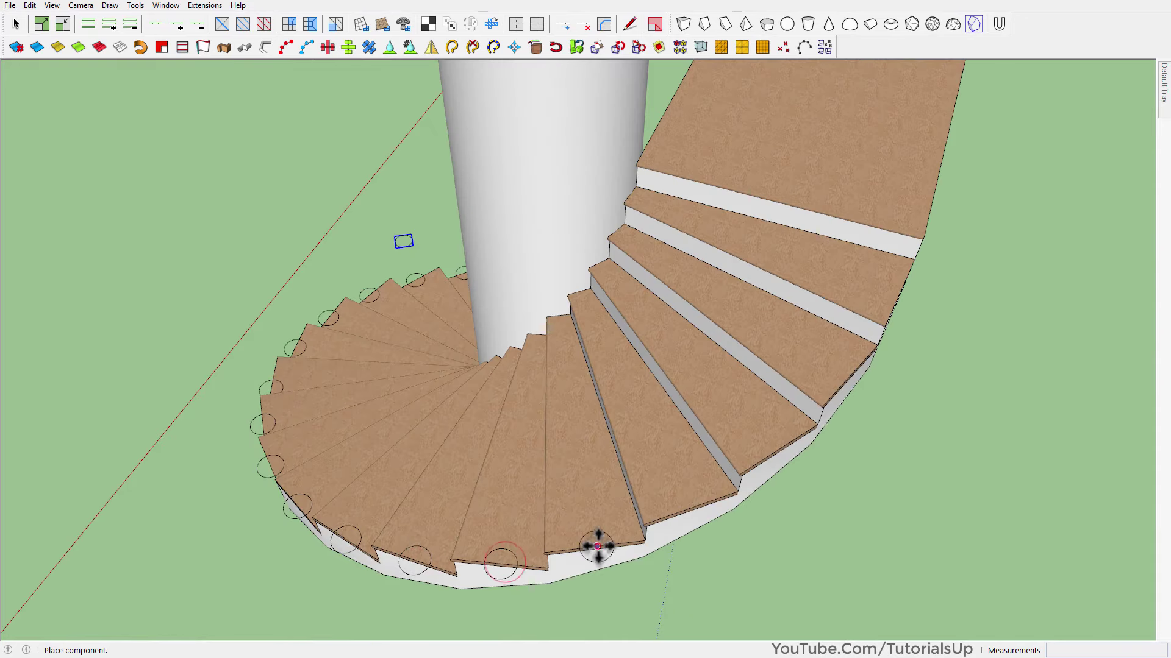
pyautogui.click(596, 546)
pyautogui.click(691, 508)
pyautogui.moveTo(690, 507); pyautogui.dragTo(509, 491, button='middle')
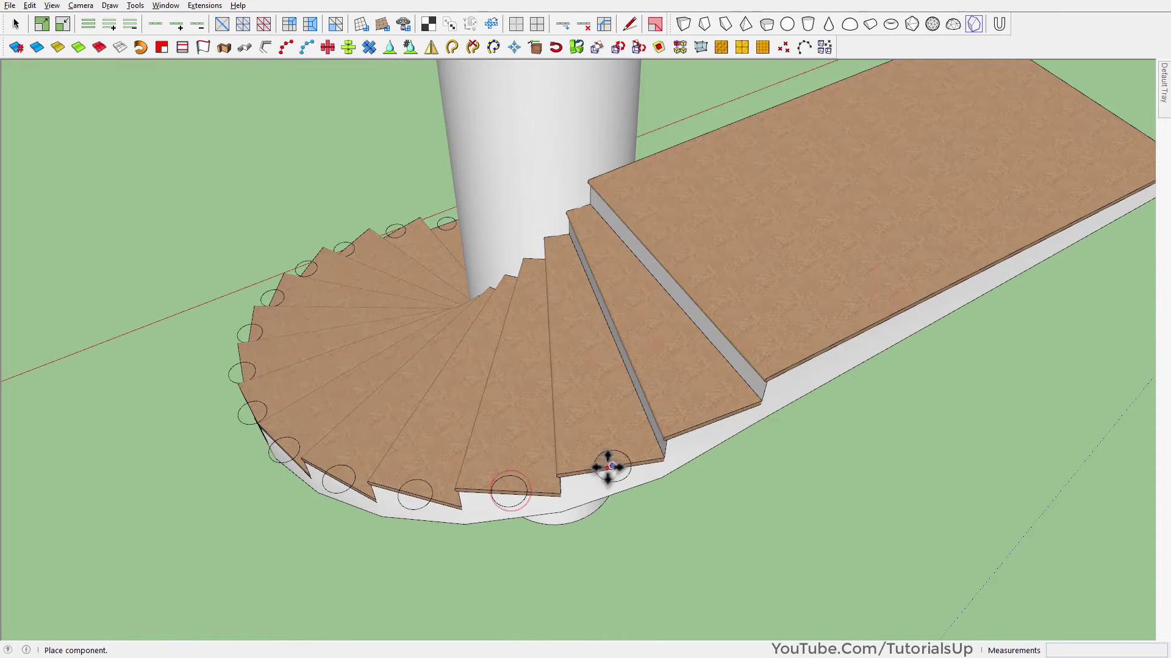
pyautogui.moveTo(803, 358); pyautogui.dragTo(933, 392, button='middle')
pyautogui.click(817, 444)
# Step: Start MajRail and confirm the settings for the design with a wooden handrail and white tubes
pyautogui.moveTo(445, 366); pyautogui.dragTo(557, 354, button='middle')
pyautogui.click(205, 5)
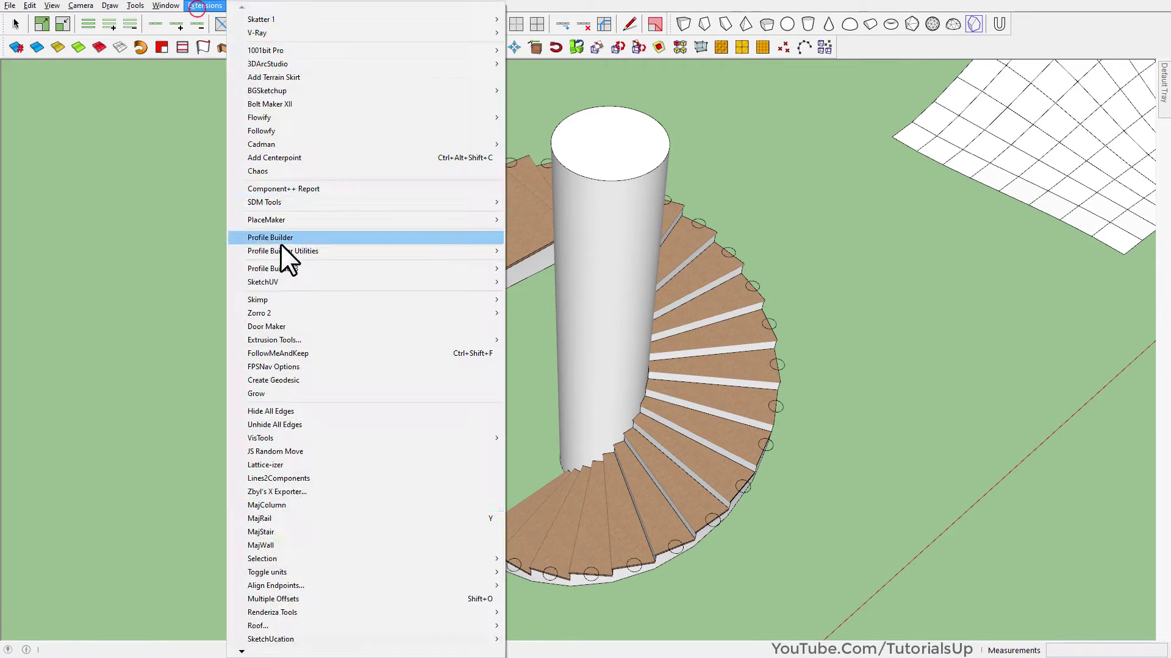
pyautogui.click(308, 519)
pyautogui.click(606, 360)
pyautogui.click(545, 355)
pyautogui.press('Return')
# Step: Place rail poles on the lower spiral treads at the inward point of each guide circle
pyautogui.scroll(5, 439, 545)
pyautogui.click(521, 544)
pyautogui.click(838, 573)
pyautogui.scroll(-2, 838, 573)
pyautogui.moveTo(839, 574); pyautogui.dragTo(647, 531, button='middle')
pyautogui.click(502, 525)
pyautogui.scroll(-4, 502, 526)
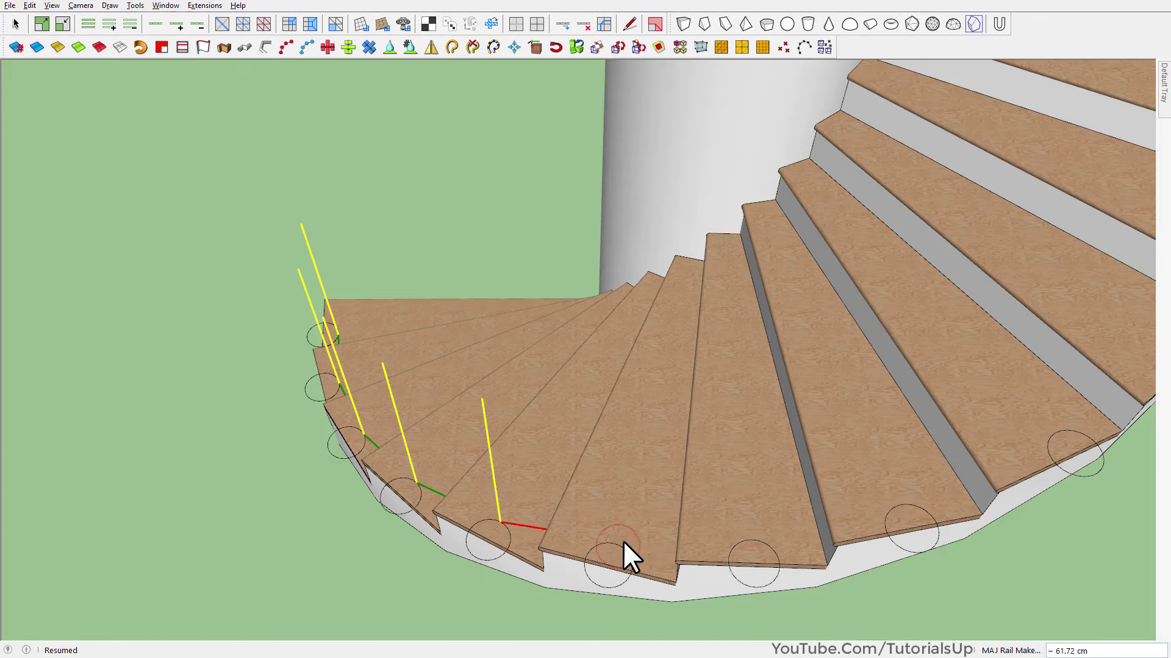
pyautogui.scroll(-4, 748, 547)
pyautogui.scroll(4, 497, 509)
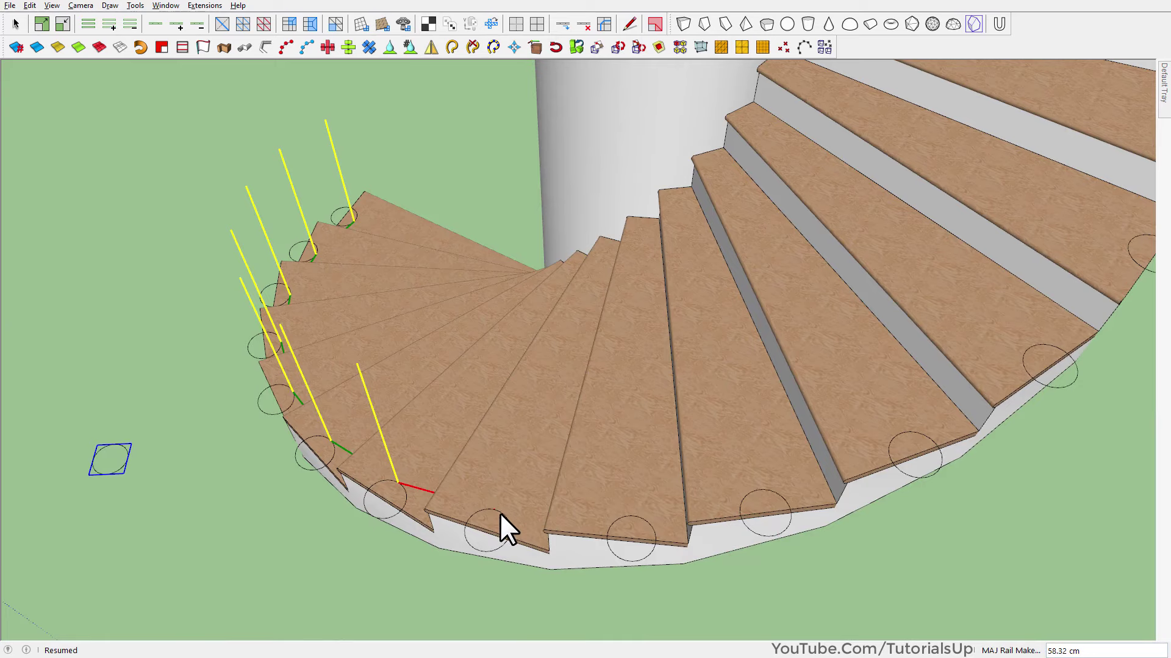
# Step: Continue the rail poles along the middle treads at the inward point of each guide circle
pyautogui.click(499, 512)
pyautogui.click(634, 517)
pyautogui.moveTo(758, 493)
pyautogui.mouseDown(button='middle')
pyautogui.moveTo(217, 426)
pyautogui.moveTo(409, 440)
pyautogui.mouseUp(button='middle')
pyautogui.click(415, 444)
pyautogui.click(508, 501)
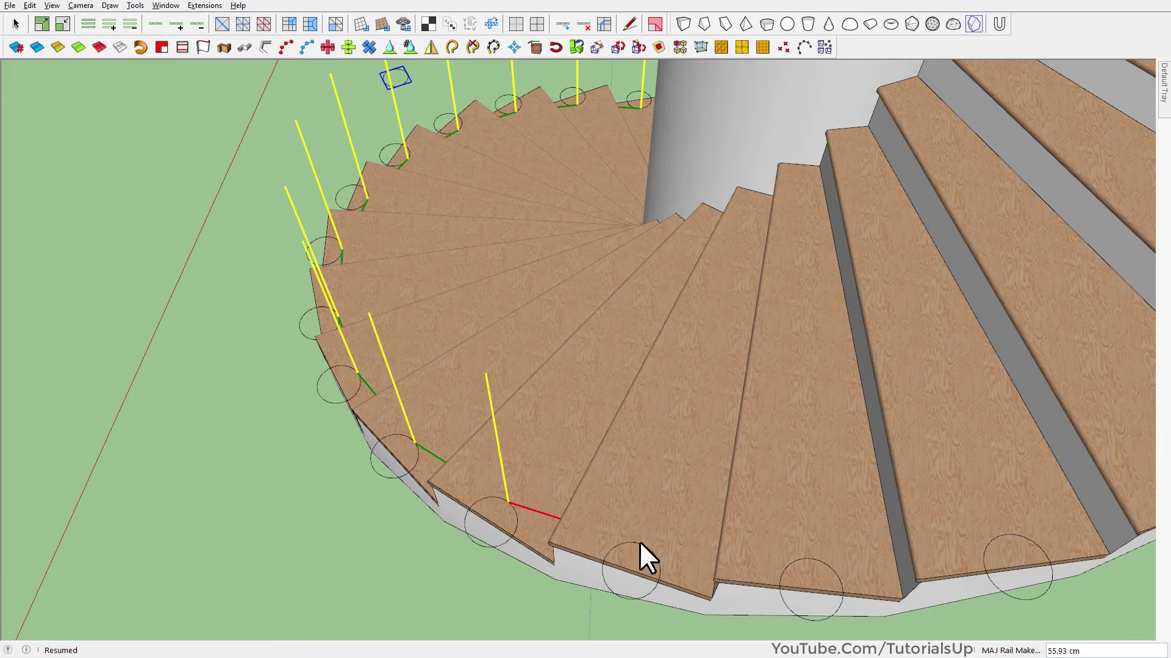
# Step: Place rail poles on the upper treads and at the start of the landing, using the inward circle points
pyautogui.scroll(-4, 642, 541)
pyautogui.scroll(4, 298, 535)
pyautogui.click(333, 470)
pyautogui.click(436, 504)
pyautogui.click(566, 512)
pyautogui.moveTo(485, 525); pyautogui.dragTo(478, 471, button='middle')
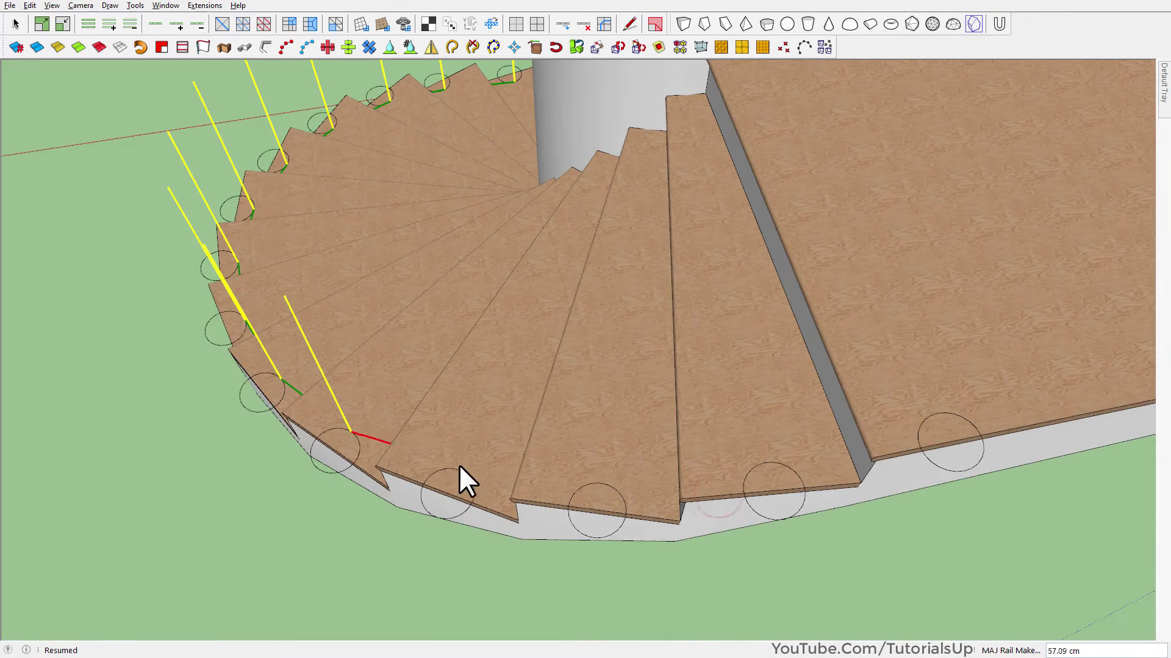
pyautogui.scroll(-3, 726, 439)
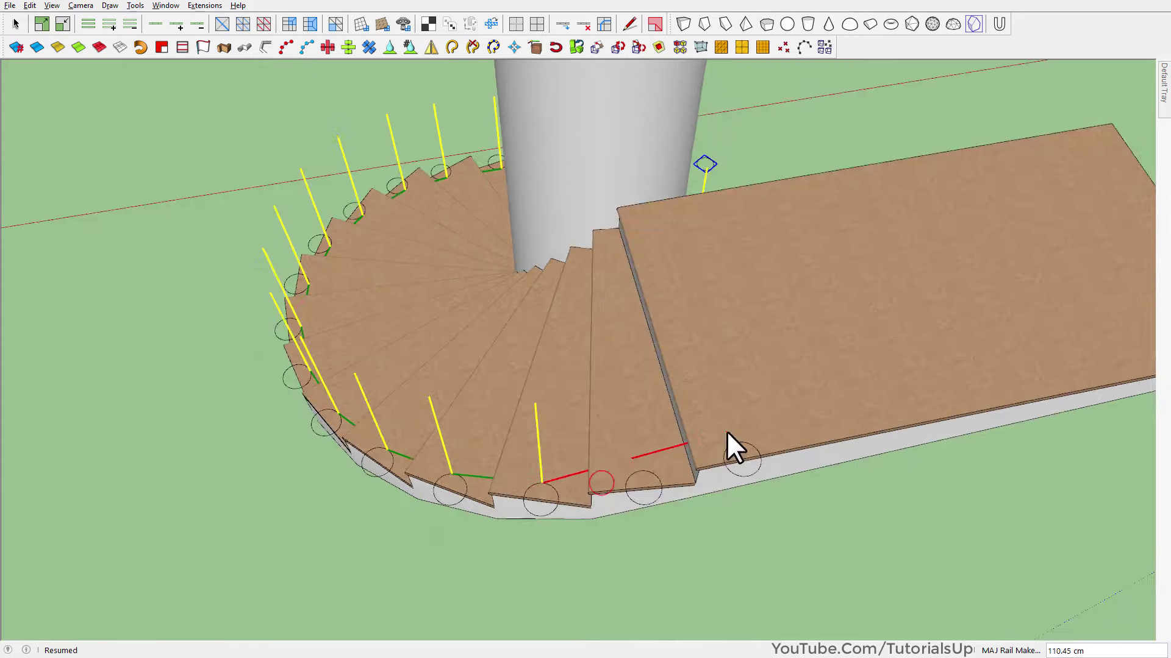
pyautogui.scroll(3, 483, 472)
pyautogui.click(488, 470)
pyautogui.click(655, 482)
# Step: Run the rail along the landing's long side in 2 segments (2s), end it across the short side, and generate the railing
pyautogui.moveTo(579, 466); pyautogui.dragTo(779, 512, button='middle')
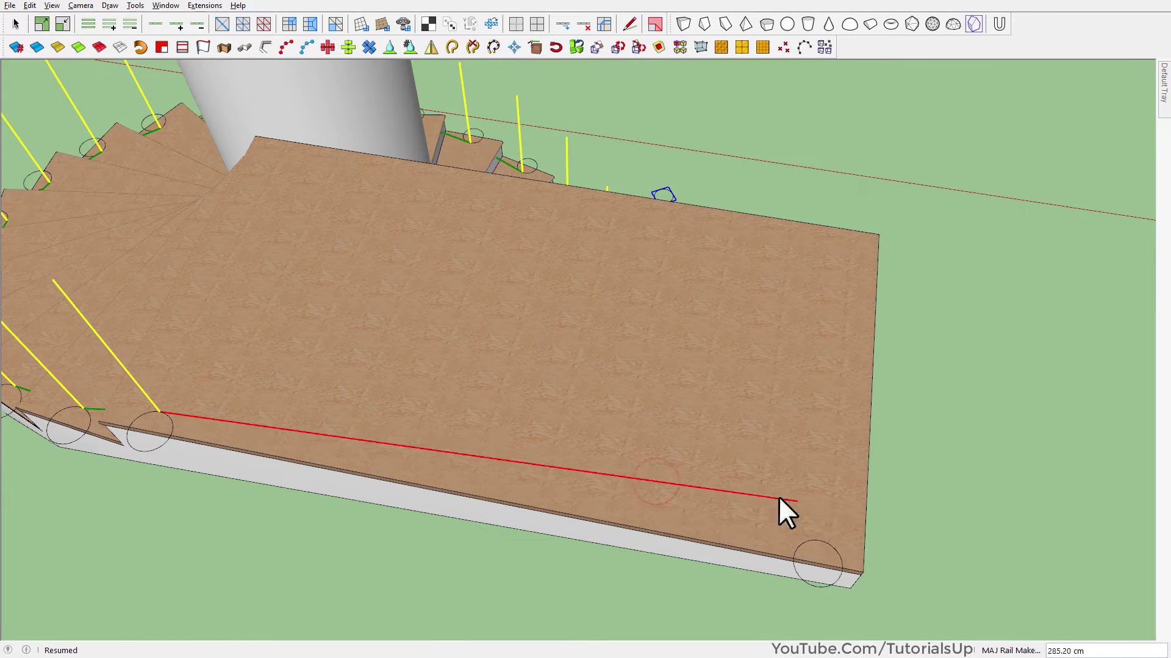
pyautogui.write('2')
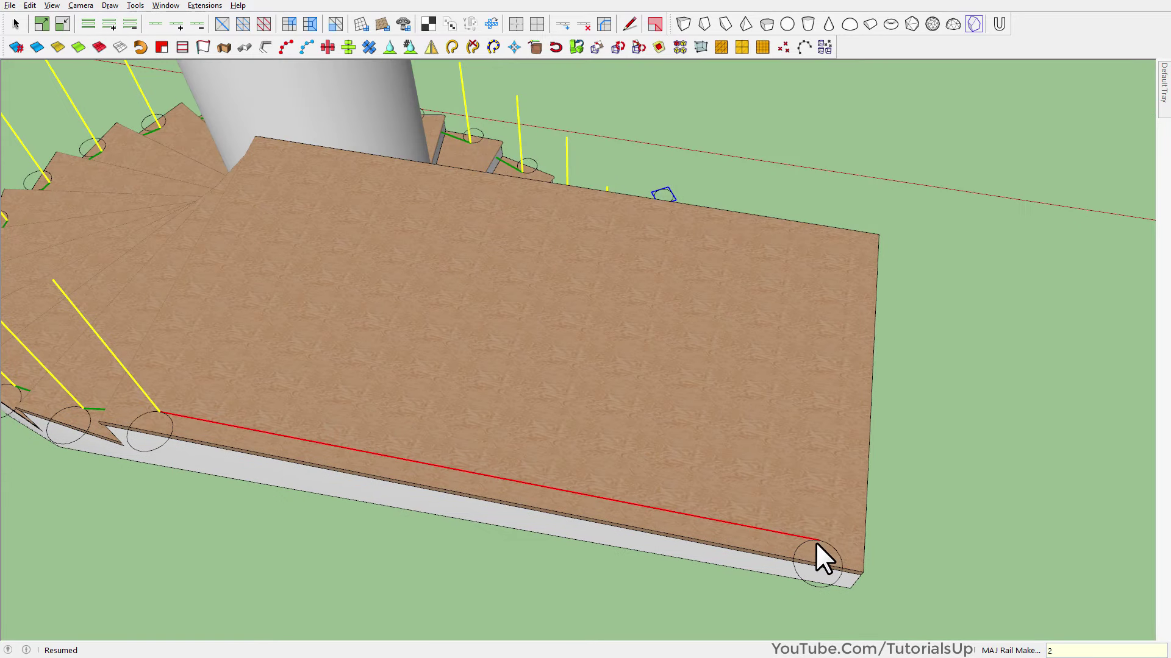
pyautogui.write('s')
pyautogui.press('Return')
pyautogui.moveTo(816, 457); pyautogui.dragTo(518, 372, button='middle')
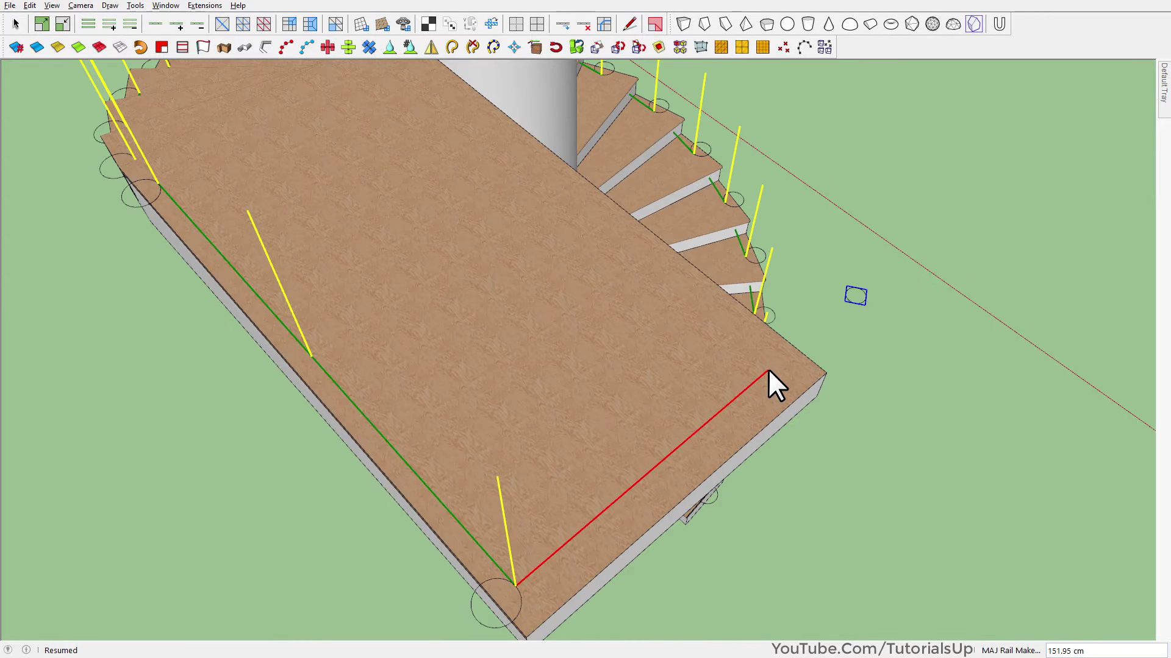
pyautogui.click(767, 368)
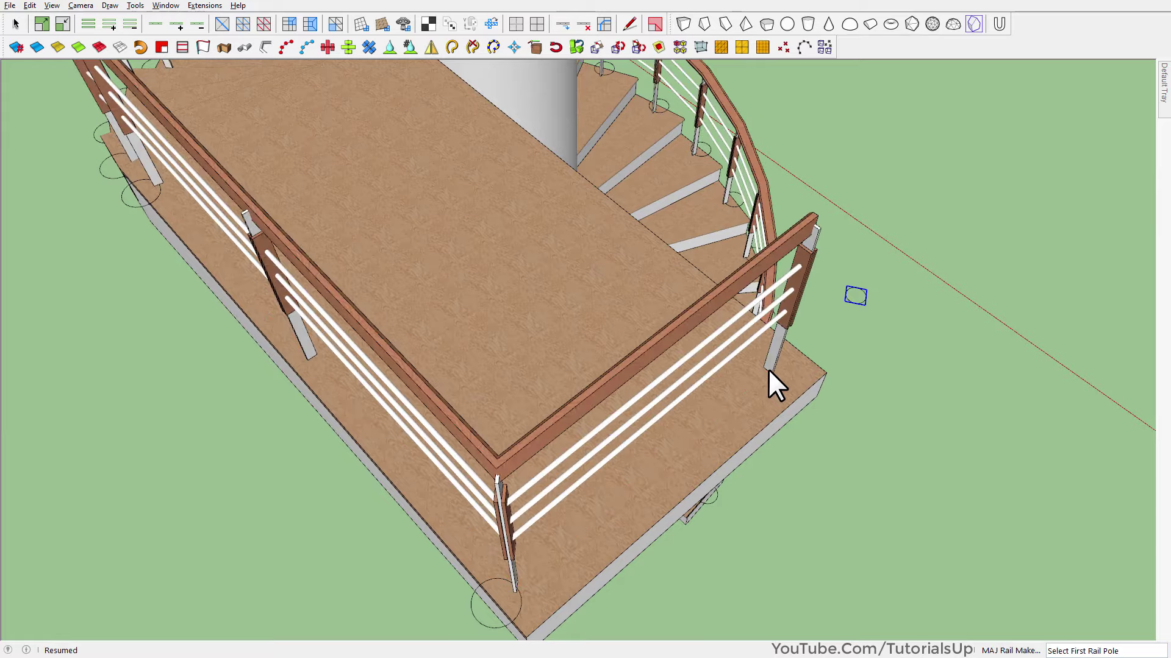
# Step: Examine the generated outer railing around the spiral, checking how the handrail twists between its poles
pyautogui.moveTo(771, 389); pyautogui.dragTo(427, 305, button='middle')
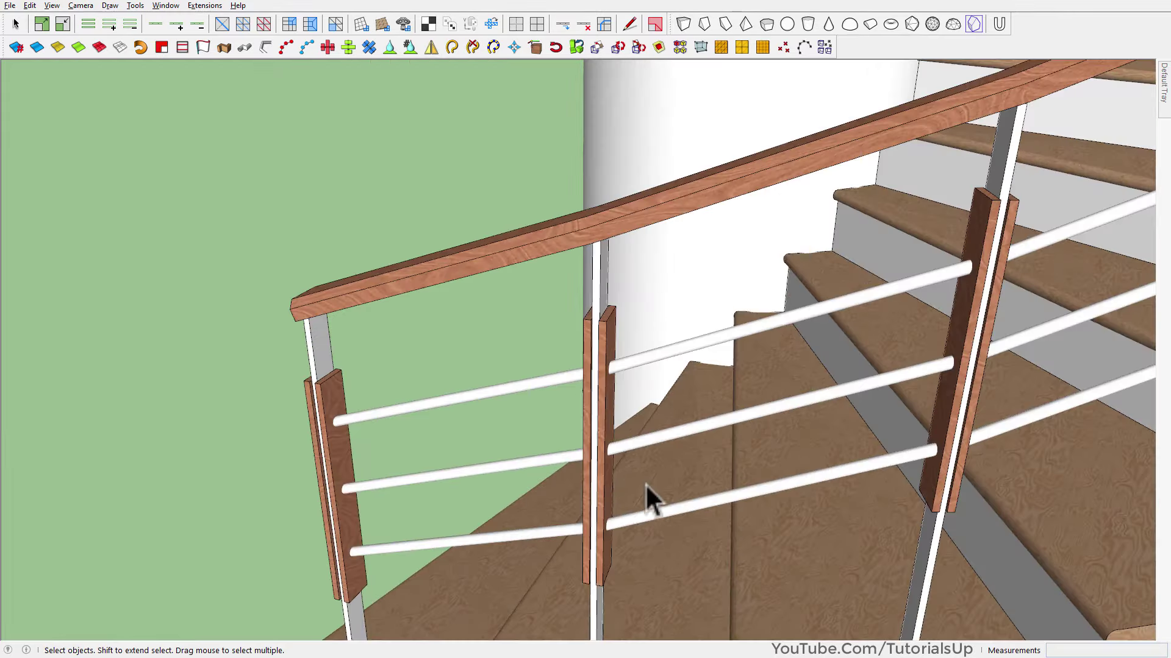
pyautogui.moveTo(649, 497); pyautogui.dragTo(216, 475, button='middle')
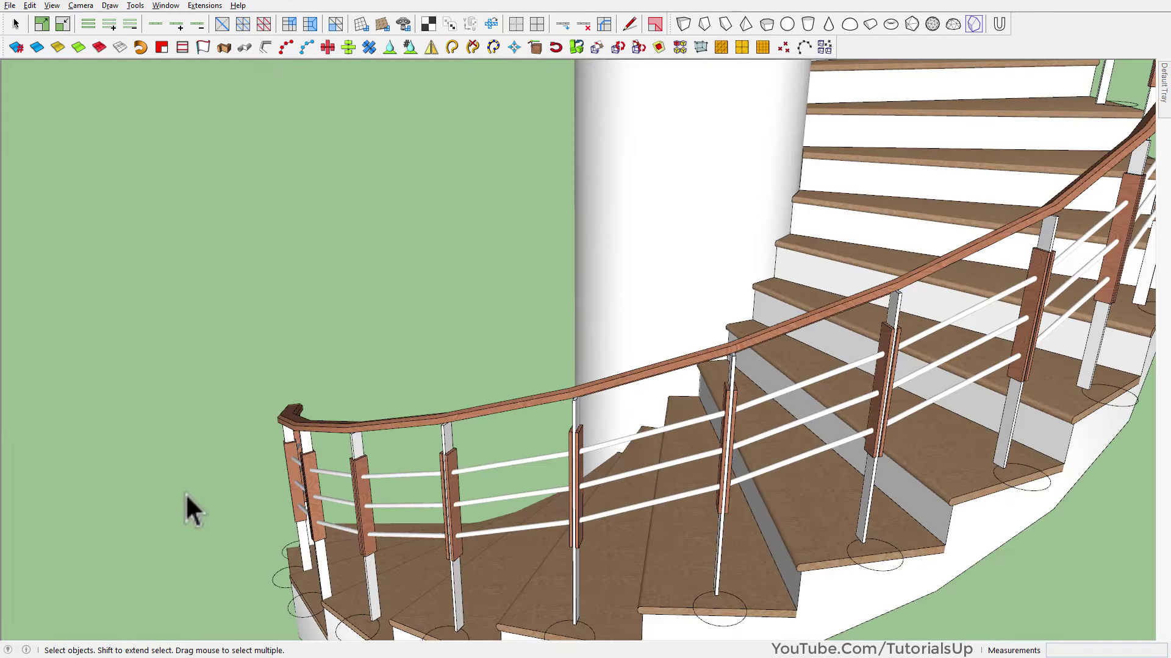
pyautogui.moveTo(940, 378); pyautogui.dragTo(410, 417, button='middle')
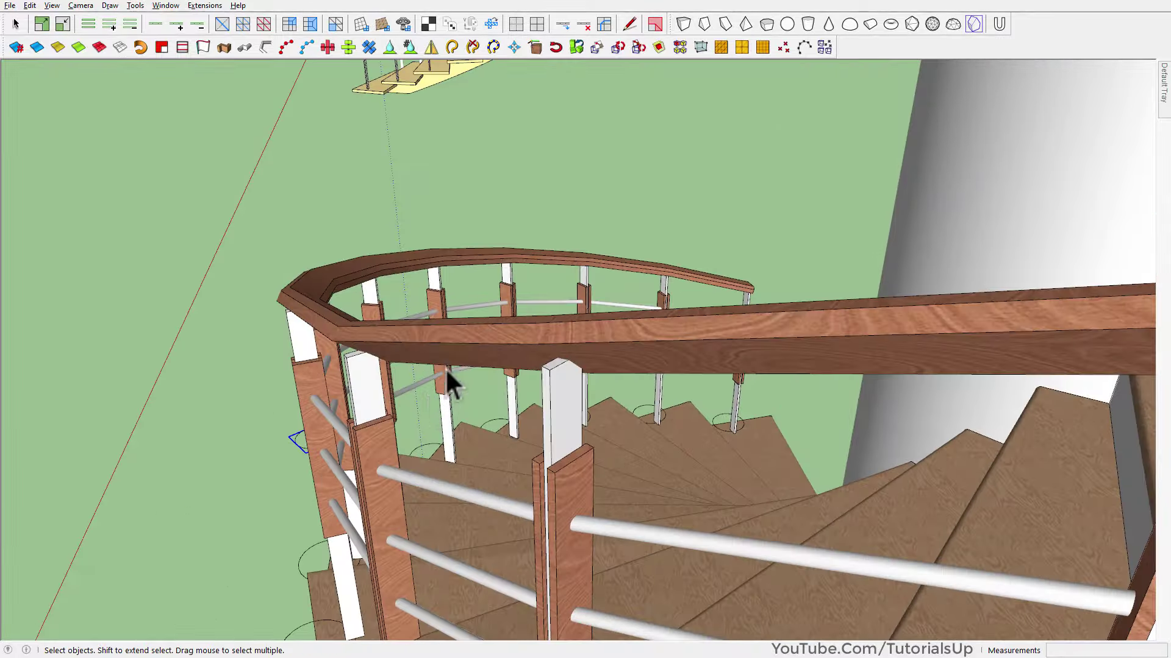
pyautogui.moveTo(445, 368); pyautogui.dragTo(254, 350, button='middle')
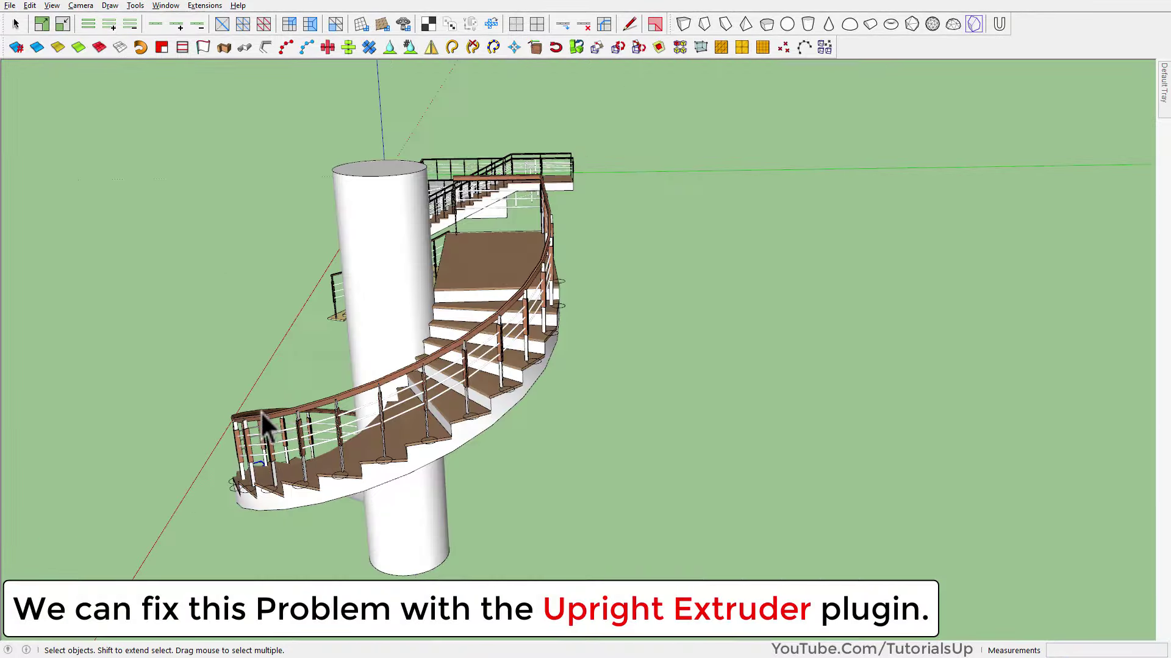
pyautogui.scroll(5, 545, 269)
pyautogui.moveTo(545, 269); pyautogui.dragTo(573, 268, button='middle')
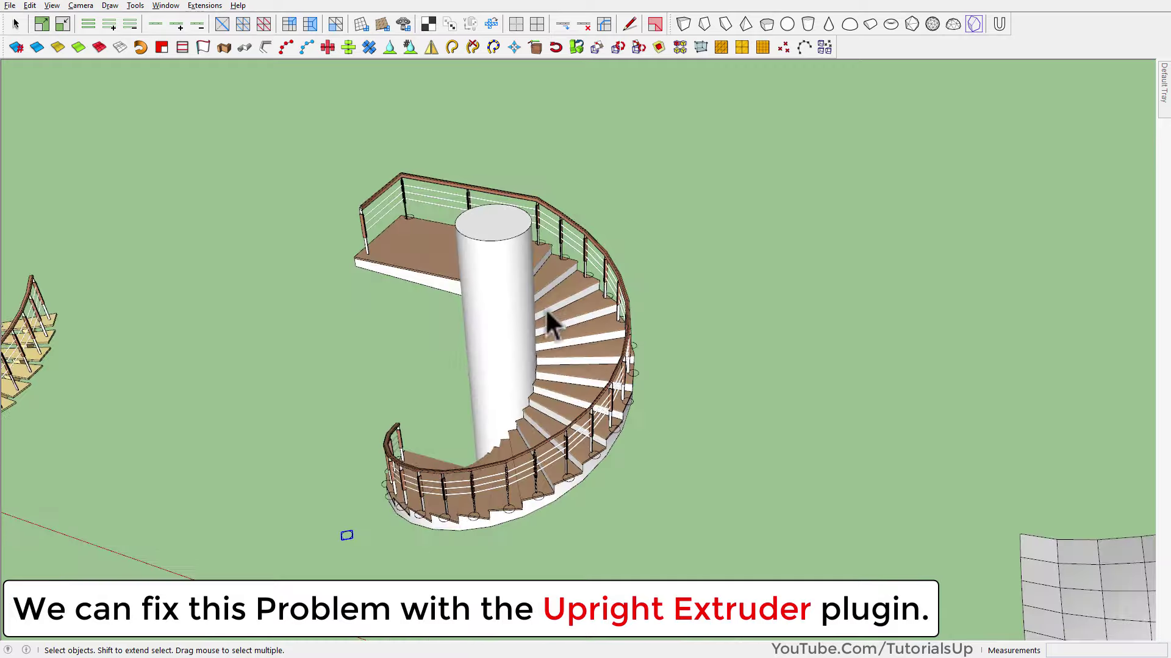
pyautogui.moveTo(549, 319); pyautogui.dragTo(1026, 397, button='middle')
pyautogui.scroll(-5, 738, 531)
pyautogui.scroll(7, 733, 514)
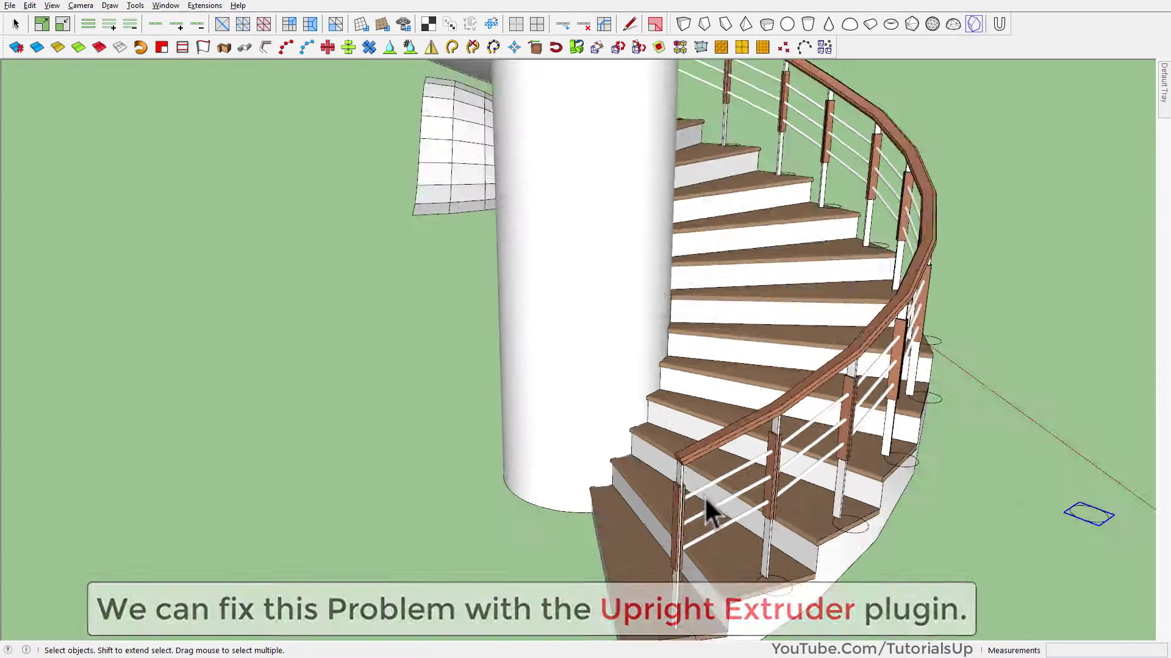
# Step: Open the outer railing for editing and select all connected handrail faces by material
pyautogui.tripleClick(675, 437)
pyautogui.moveTo(675, 437); pyautogui.dragTo(719, 404, button='middle')
pyautogui.scroll(3, 711, 444)
pyautogui.click(680, 402)
pyautogui.rightClick(602, 443)
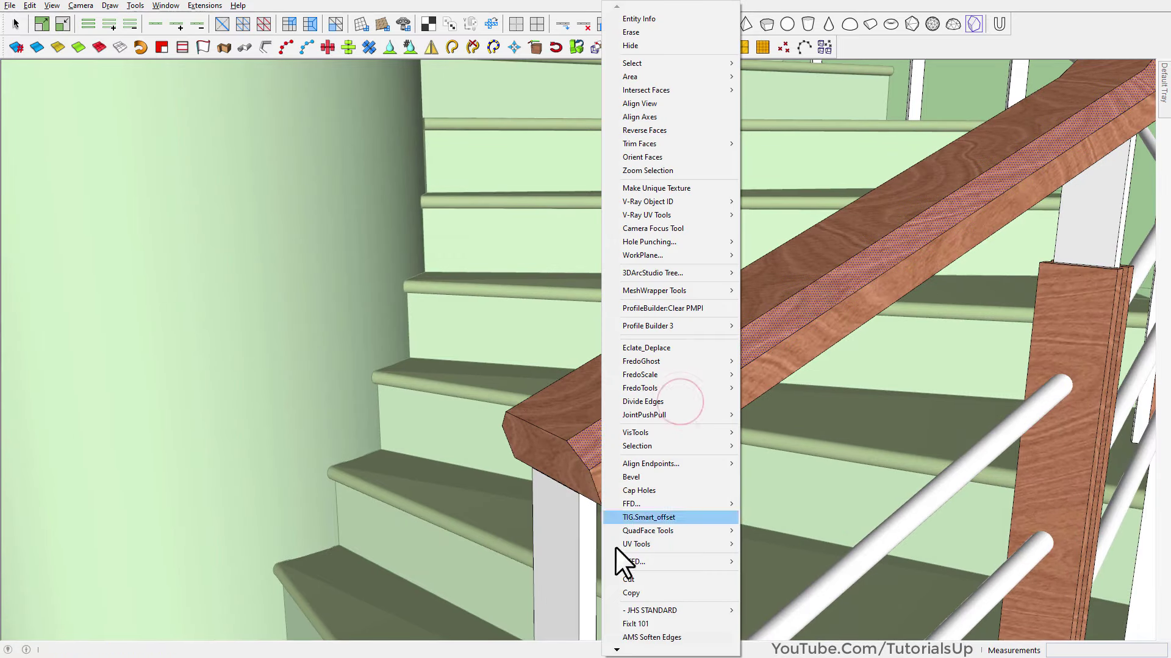
pyautogui.click(626, 650)
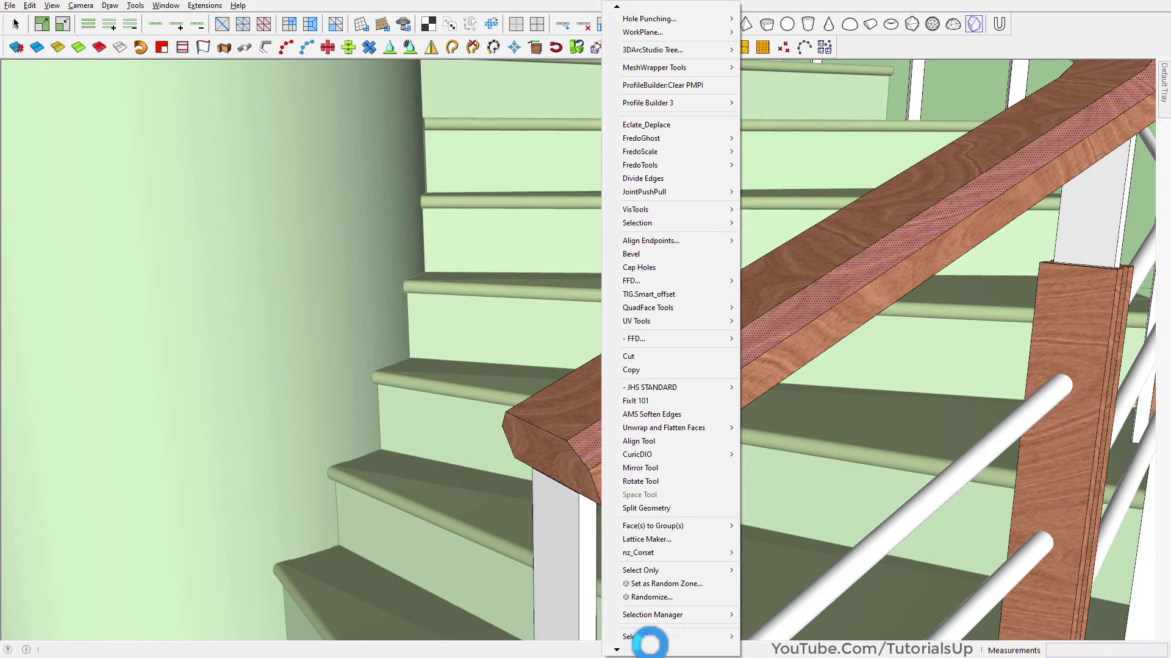
pyautogui.moveTo(674, 642)
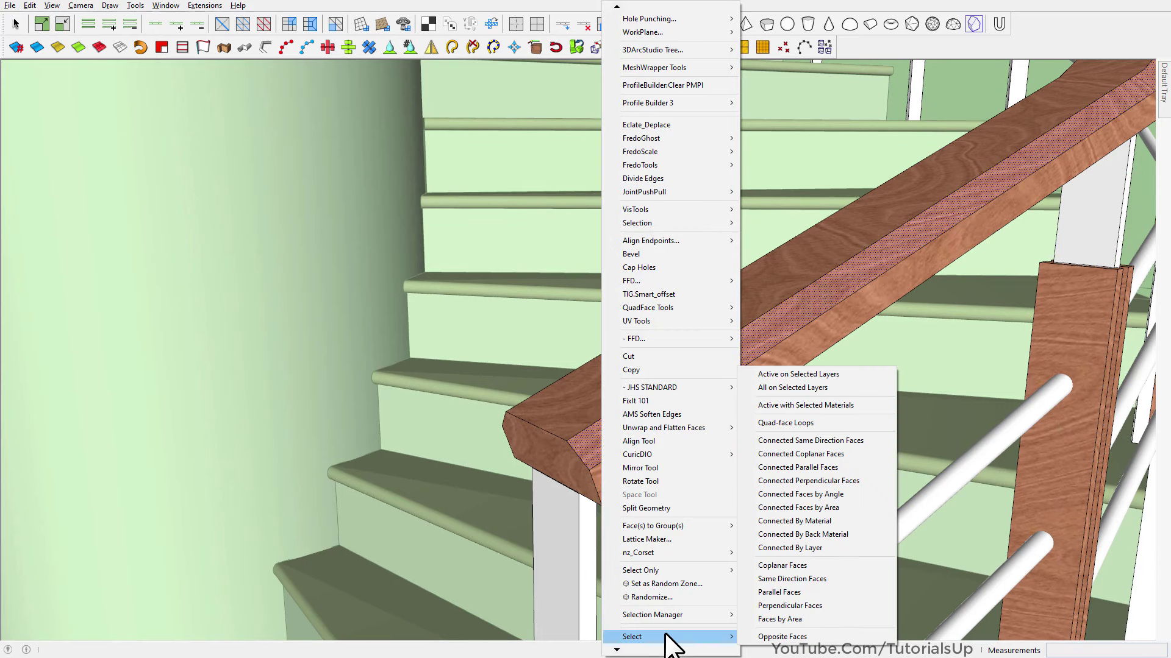
pyautogui.click(862, 532)
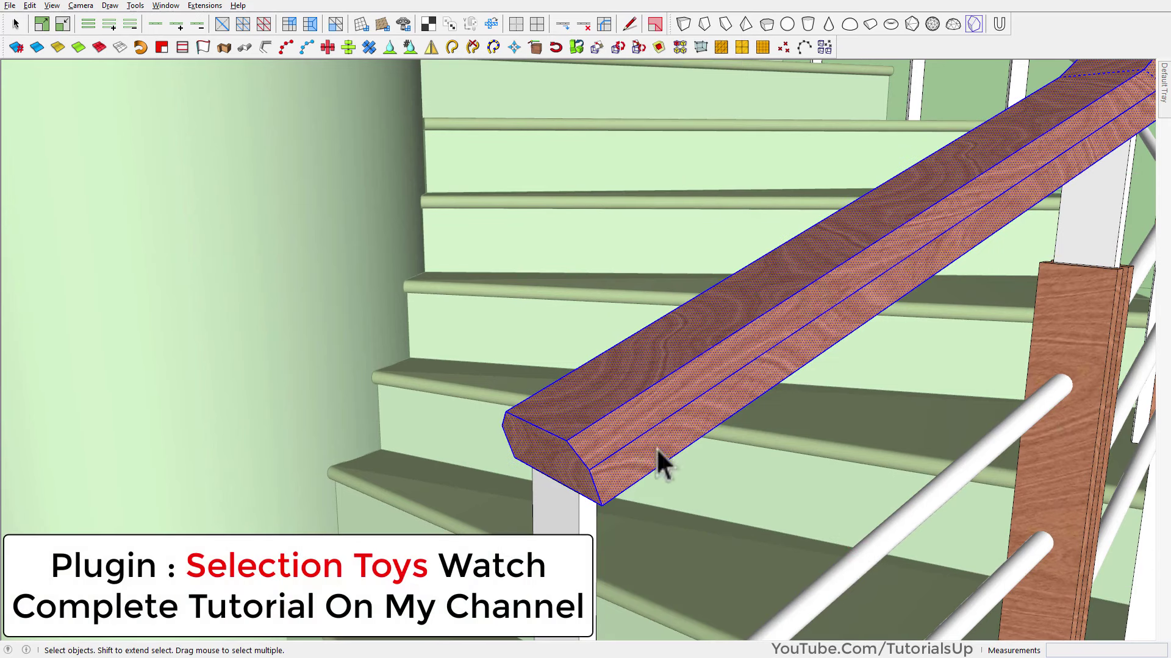
# Step: Deselect the handrail's lower end face and erase the rest of the handrail
pyautogui.keyDown('shift'); pyautogui.click(559, 456); pyautogui.keyUp('shift')
pyautogui.rightClick(633, 413)
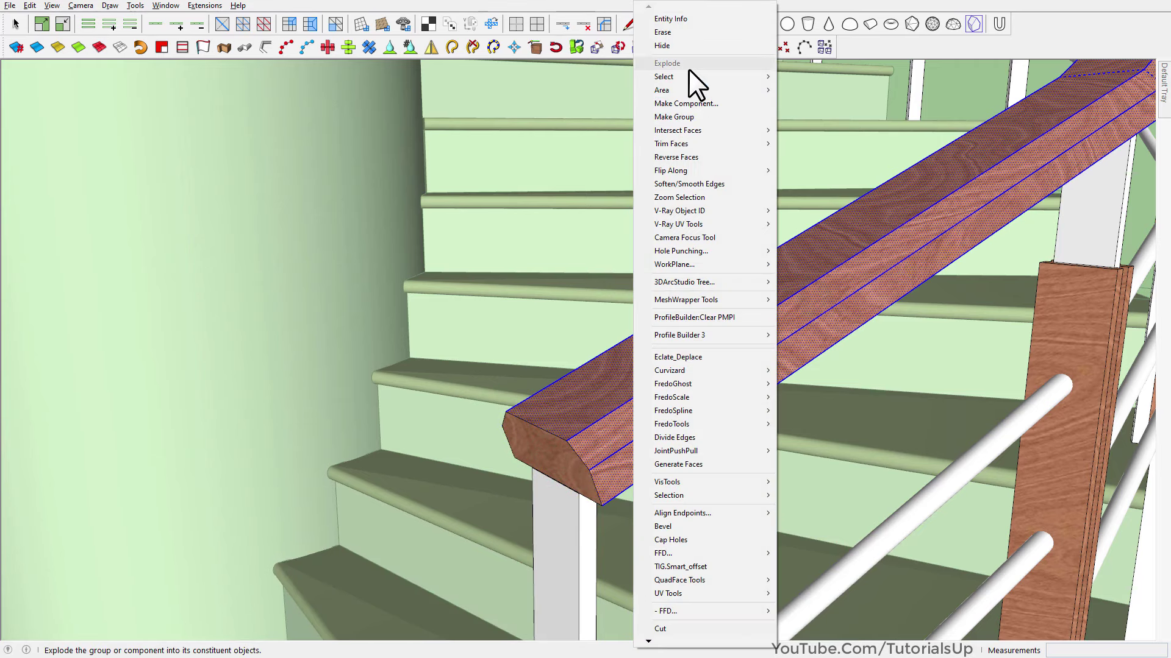
pyautogui.click(683, 34)
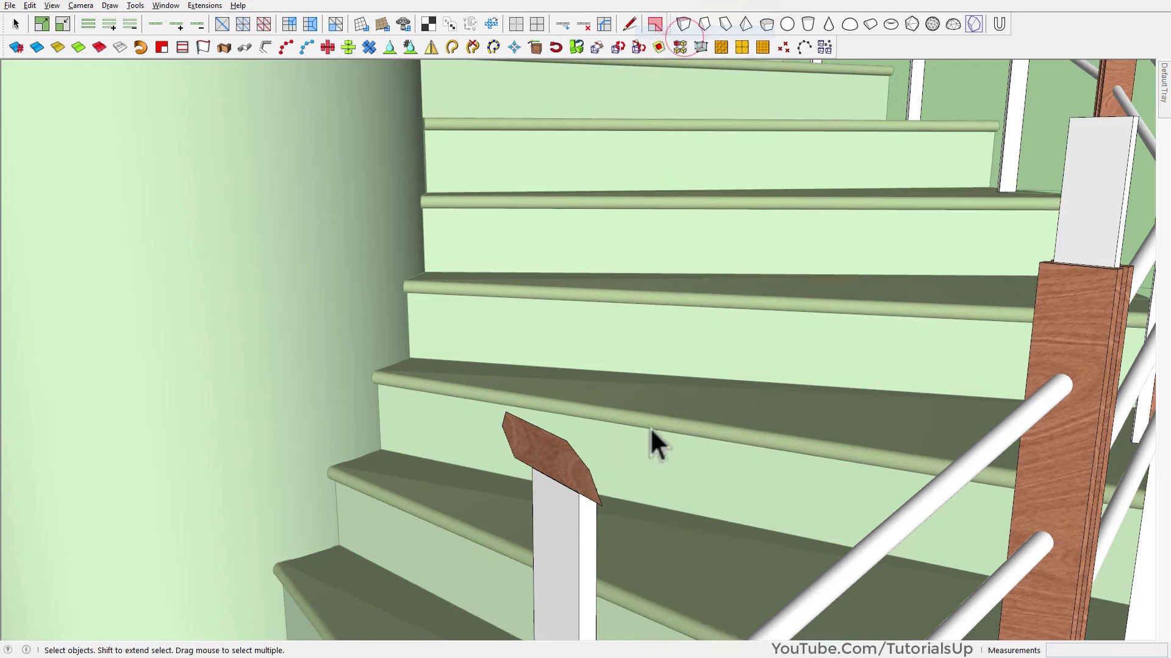
# Step: Show hidden geometry and extrude the handrail end profile along the top tube's lengthwise edge with Upright Extruder
pyautogui.scroll(-5, 599, 481)
pyautogui.moveTo(624, 525)
pyautogui.mouseDown(button='middle')
pyautogui.moveTo(628, 444)
pyautogui.moveTo(635, 540)
pyautogui.mouseUp(button='middle')
pyautogui.scroll(5, 638, 529)
pyautogui.scroll(2, 701, 552)
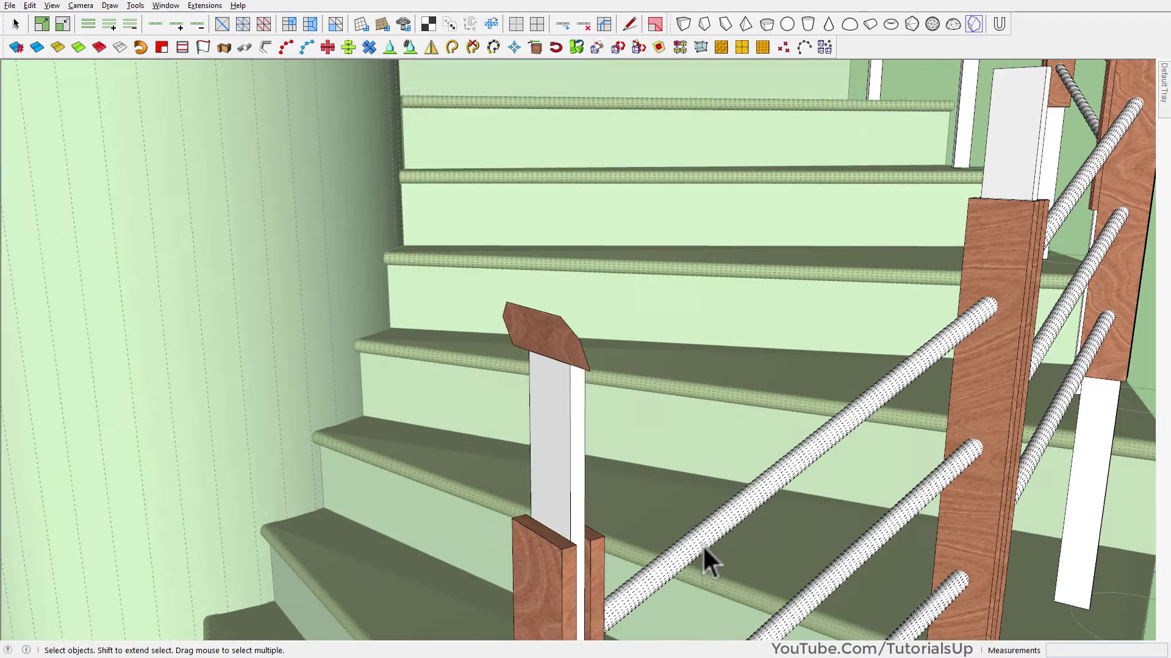
pyautogui.click(701, 543)
pyautogui.click(545, 339)
pyautogui.click(141, 49)
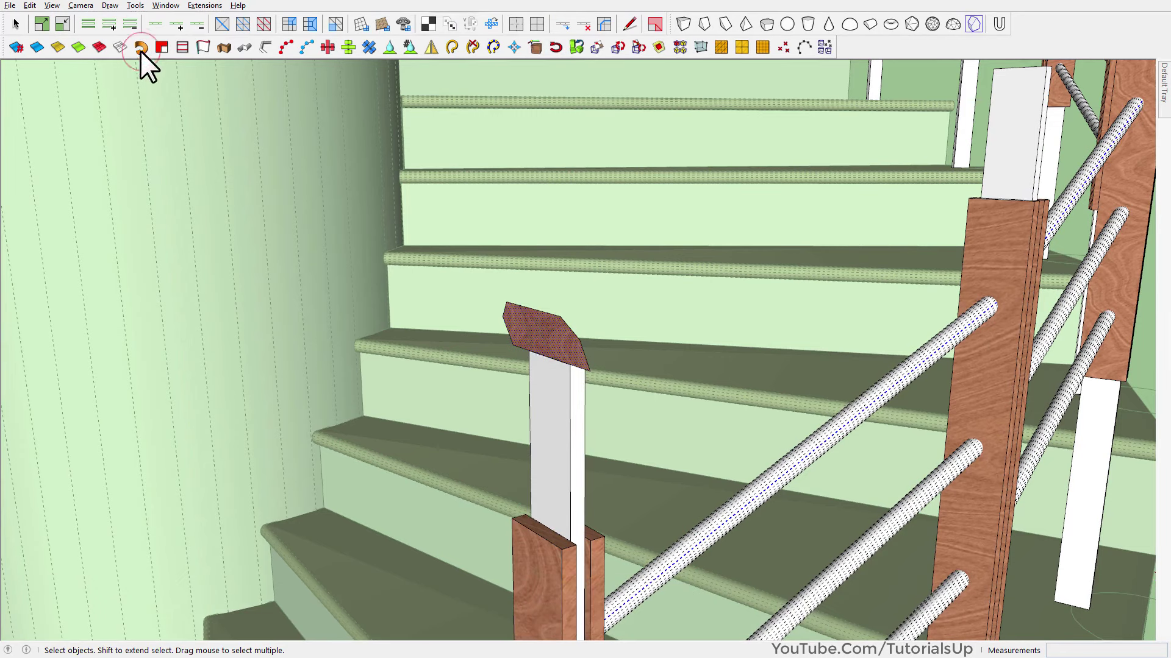
# Step: Turn off hidden geometry, leave the railing group and inspect the rebuilt handrail around the spiral
pyautogui.scroll(-8, 590, 362)
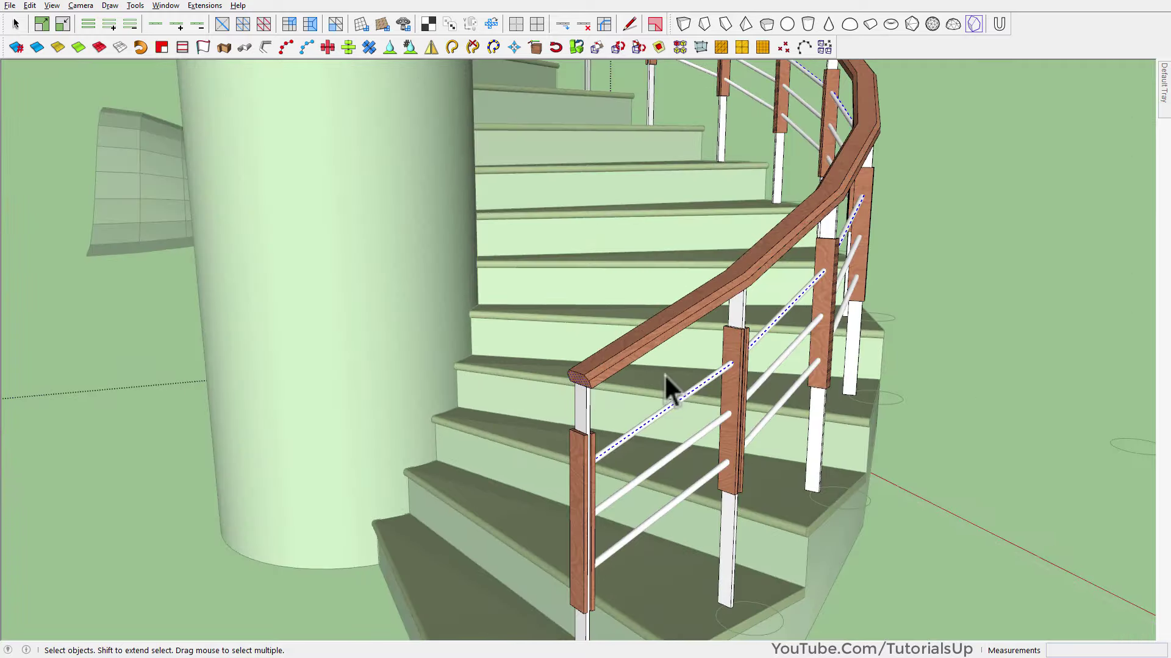
pyautogui.moveTo(709, 363); pyautogui.dragTo(209, 413, button='middle')
pyautogui.hotkey('alt', 'h')
pyautogui.scroll(5, 820, 247)
pyautogui.moveTo(820, 247); pyautogui.dragTo(191, 325, button='middle')
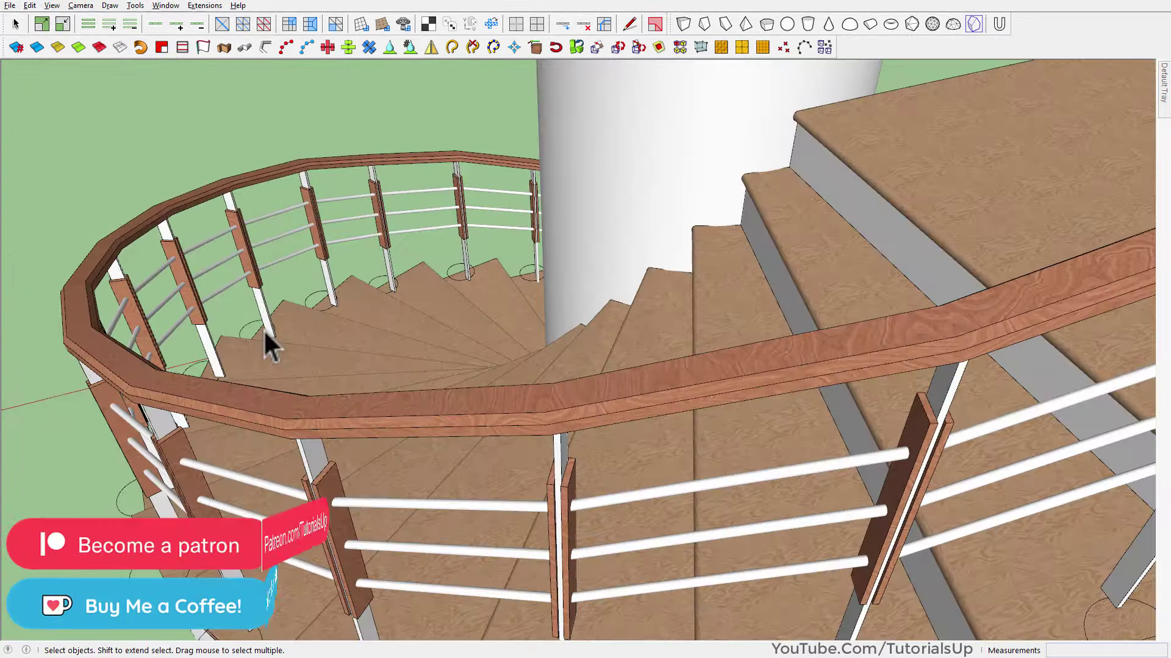
# Step: Inspect the finished railing along the landing and around the whole spiral staircase
pyautogui.scroll(-4, 405, 397)
pyautogui.moveTo(405, 397); pyautogui.dragTo(353, 373, button='middle')
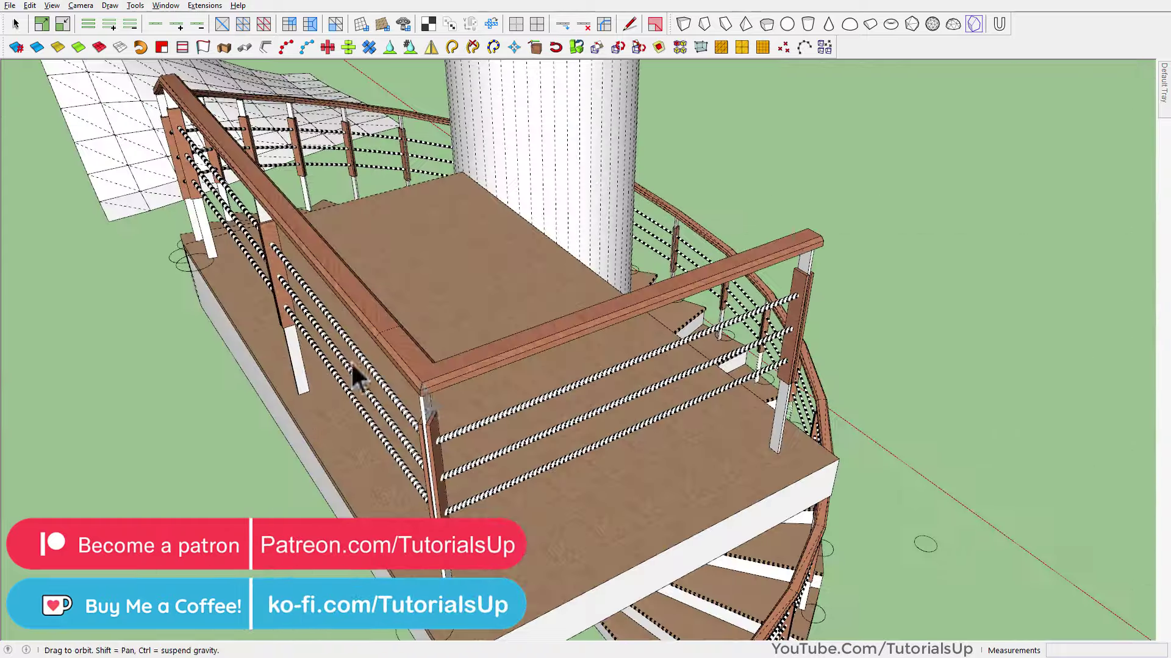
pyautogui.moveTo(595, 405); pyautogui.dragTo(144, 379, button='middle')
pyautogui.scroll(-5, 418, 293)
pyautogui.scroll(-3, 619, 280)
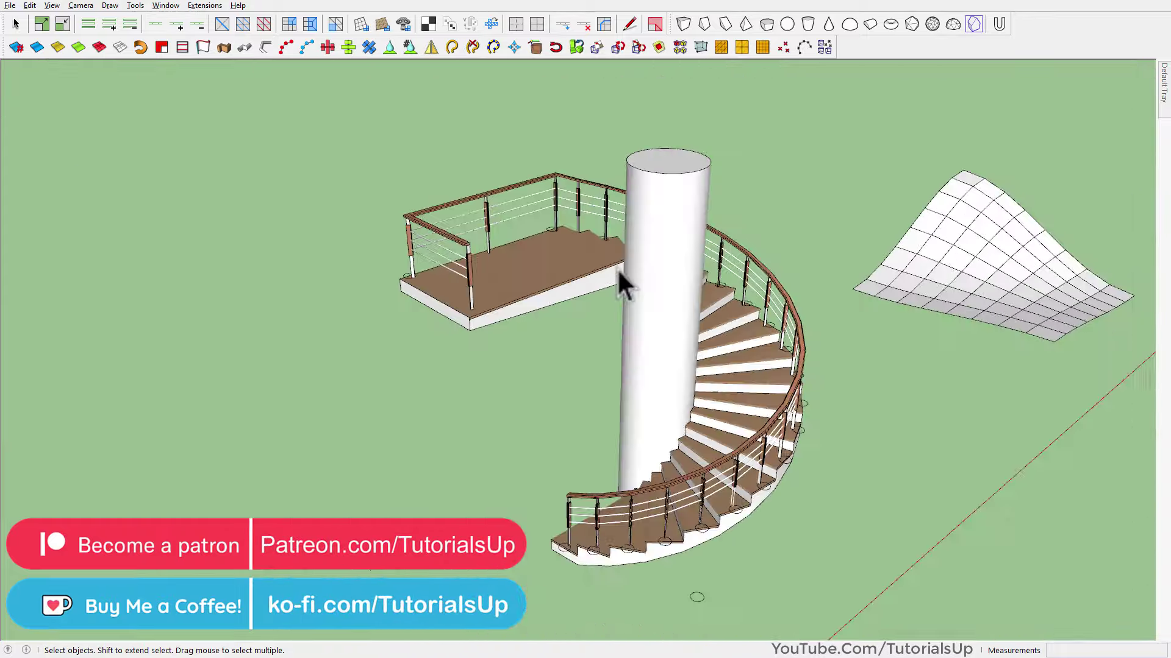
pyautogui.scroll(5, 684, 502)
pyautogui.moveTo(685, 501); pyautogui.dragTo(457, 497, button='middle')
pyautogui.scroll(-4, 561, 416)
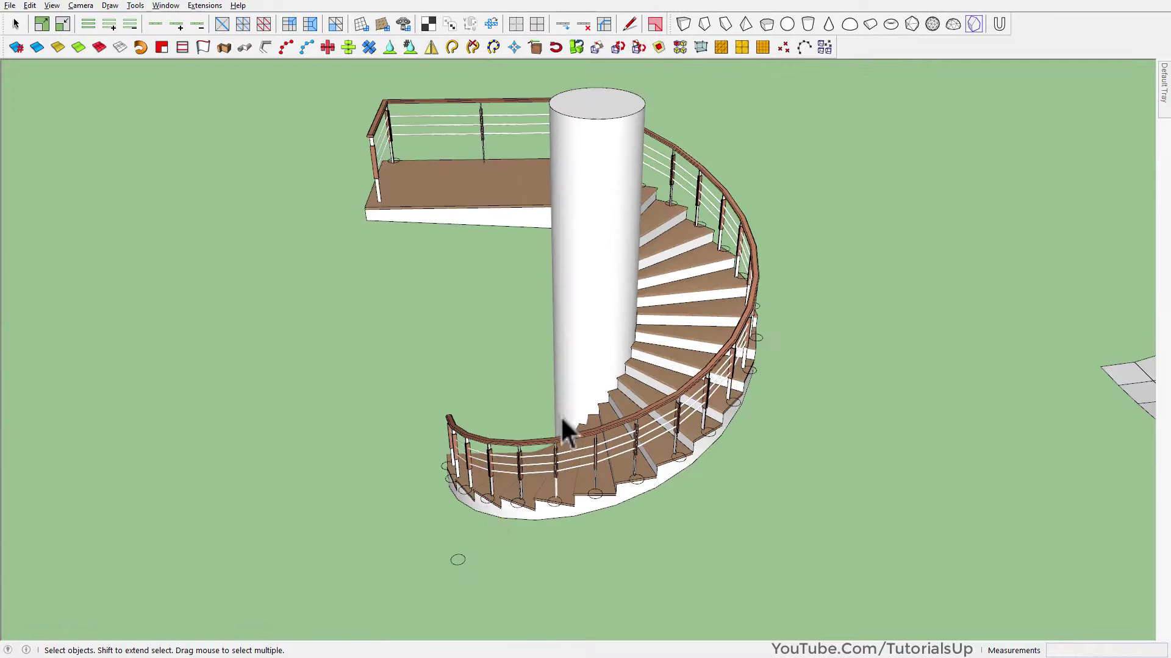
# Step: Open the spare circle guide component beside the spiral staircase, delete its circle and leave the component
pyautogui.scroll(4, 472, 570)
pyautogui.doubleClick(448, 596)
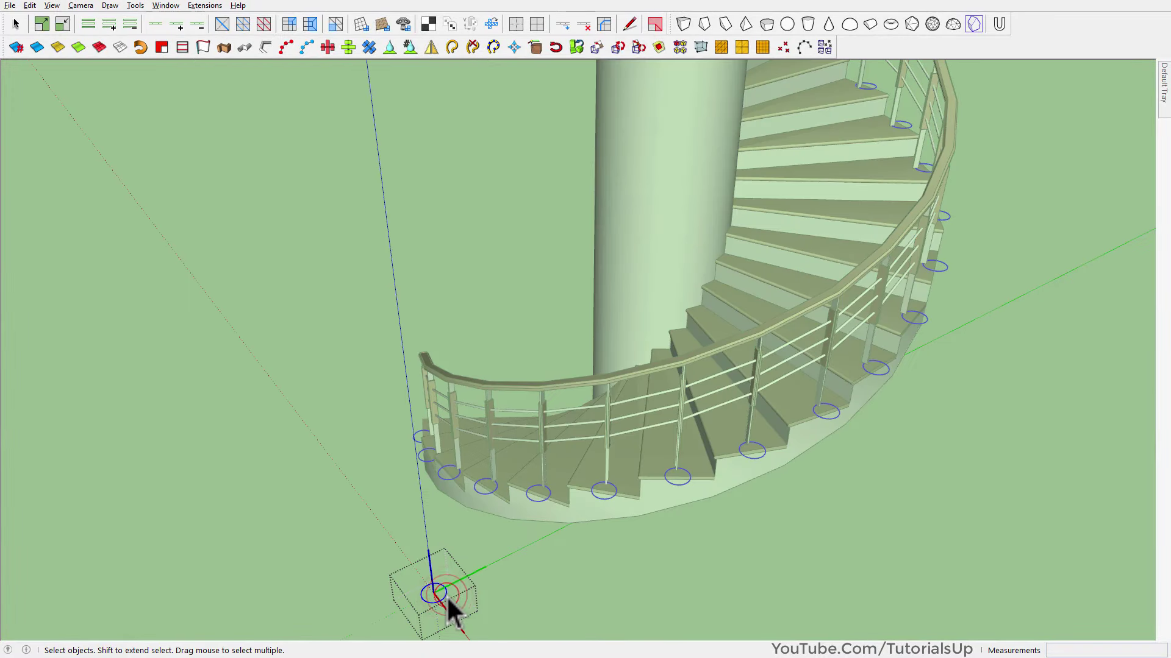
pyautogui.moveTo(446, 595); pyautogui.dragTo(370, 555, button='middle')
pyautogui.click(370, 555)
# Step: Examine the spiral staircase railing from several angles and check the tread edges where the circle guides stood
pyautogui.scroll(-3, 314, 491)
pyautogui.moveTo(312, 492); pyautogui.dragTo(488, 290, button='middle')
pyautogui.scroll(4, 516, 390)
pyautogui.scroll(3, 520, 399)
pyautogui.moveTo(521, 397); pyautogui.dragTo(514, 508, button='middle')
pyautogui.scroll(2, 746, 364)
pyautogui.scroll(-3, 713, 369)
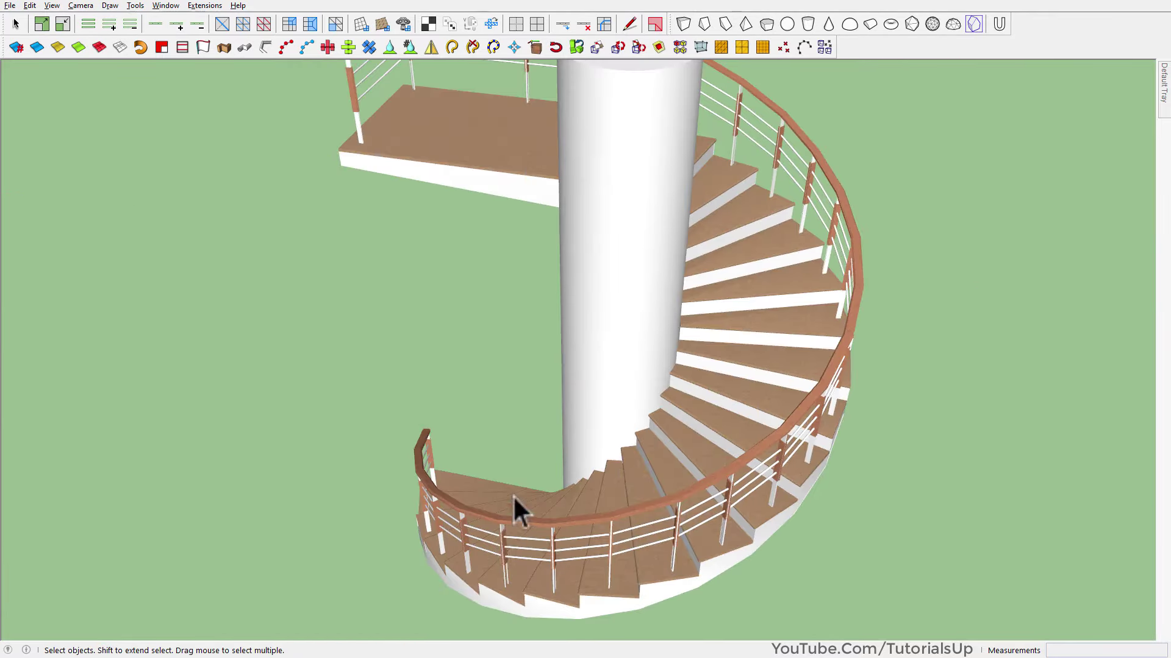
pyautogui.scroll(-5, 445, 390)
# Step: Start a MajRail railing for the curved grid surface with rail height 100 and rail type B
pyautogui.scroll(3, 854, 549)
pyautogui.moveTo(831, 505); pyautogui.dragTo(418, 195, button='middle')
pyautogui.moveTo(500, 390); pyautogui.dragTo(531, 464, button='middle')
pyautogui.press('r')
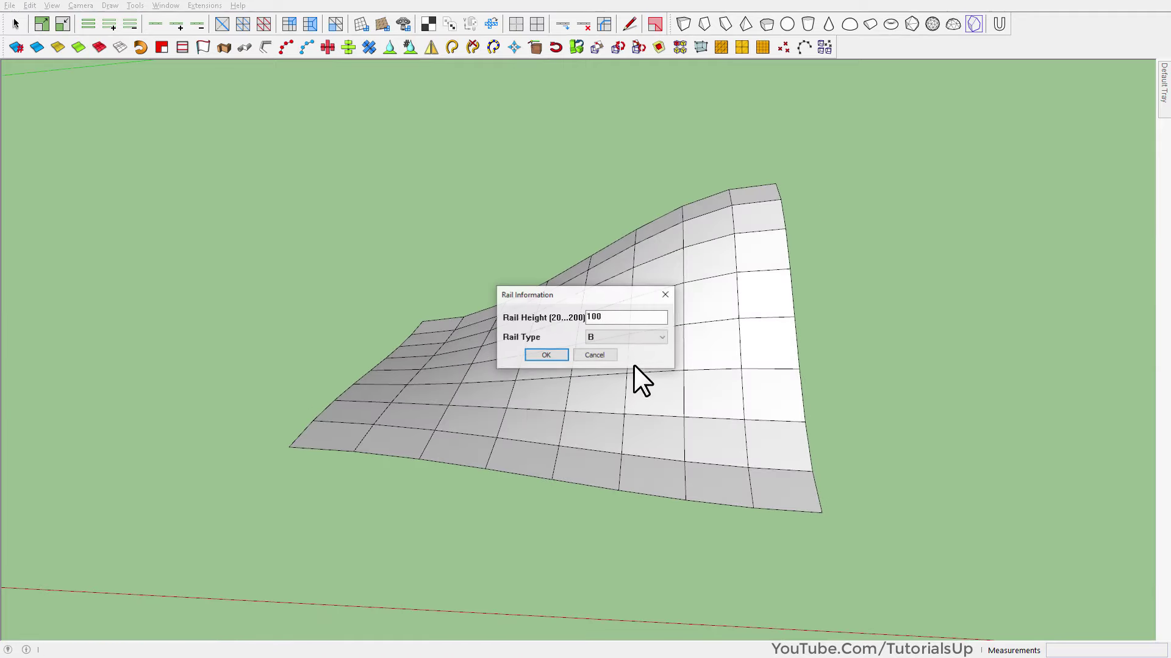
pyautogui.click(562, 355)
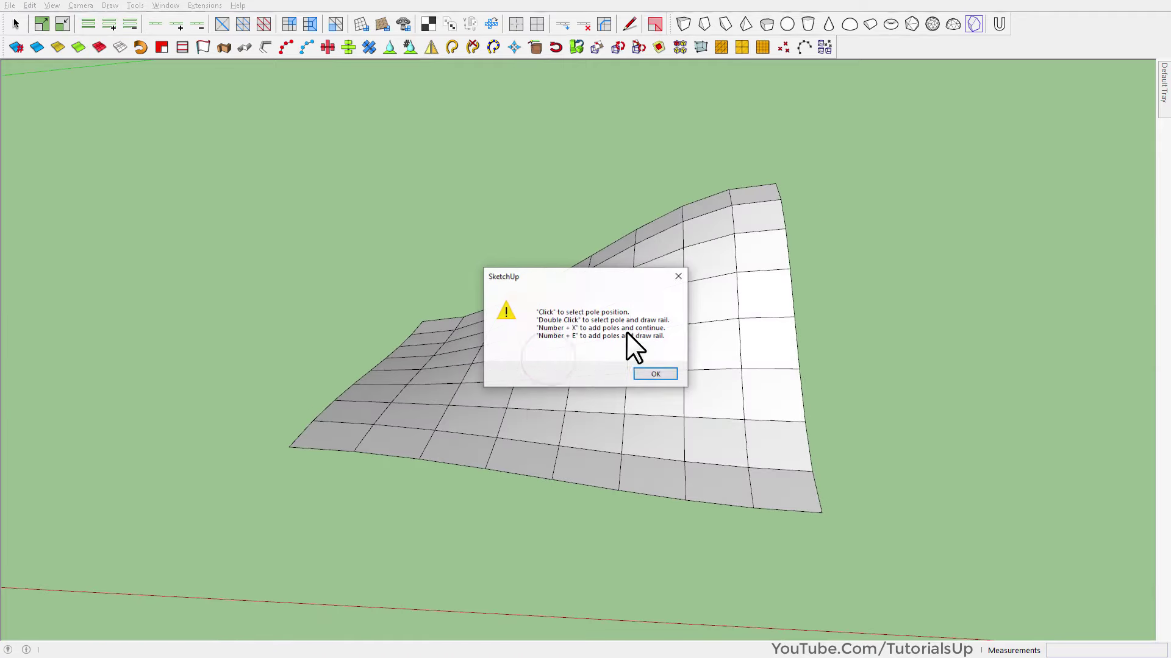
pyautogui.click(650, 374)
# Step: Place seven rail poles on consecutive grid intersections, one row inside the surface's rising edge, up to the high corner
pyautogui.moveTo(631, 382); pyautogui.dragTo(427, 318, button='middle')
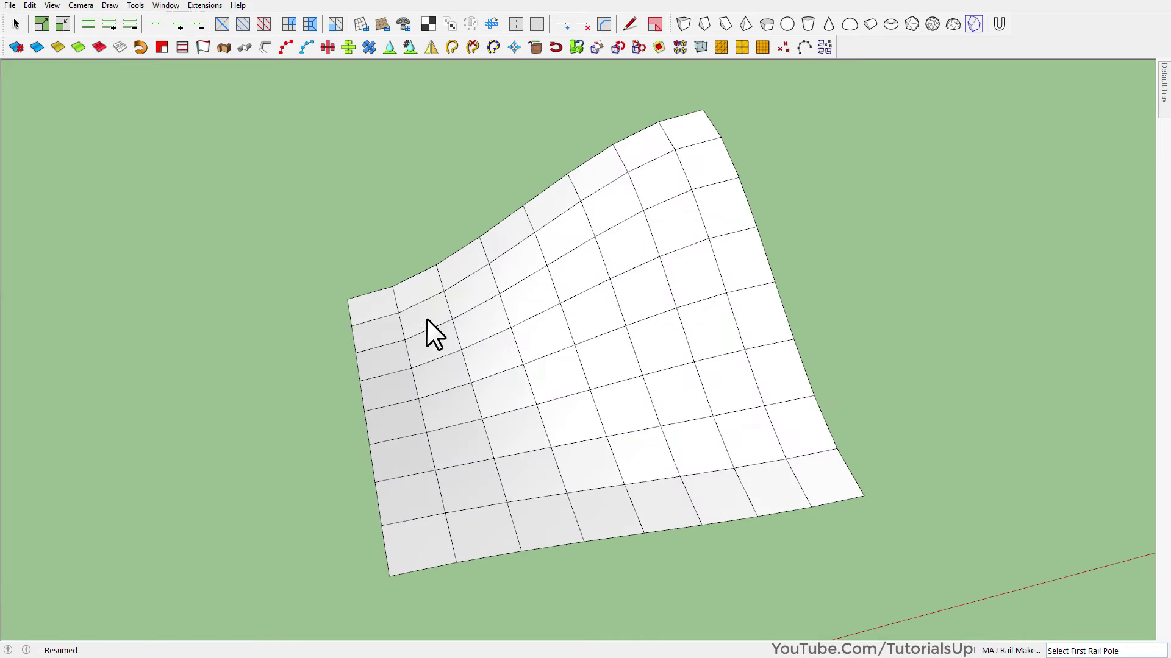
pyautogui.click(398, 313)
pyautogui.click(443, 291)
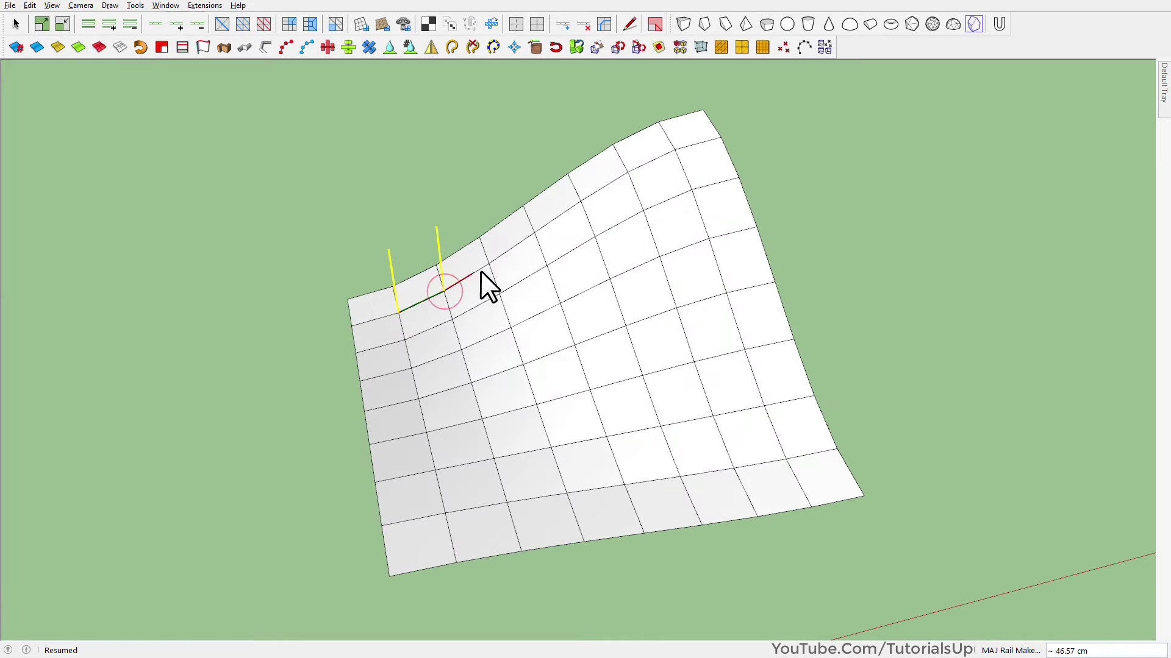
pyautogui.click(489, 263)
pyautogui.click(534, 232)
pyautogui.click(583, 203)
pyautogui.click(628, 172)
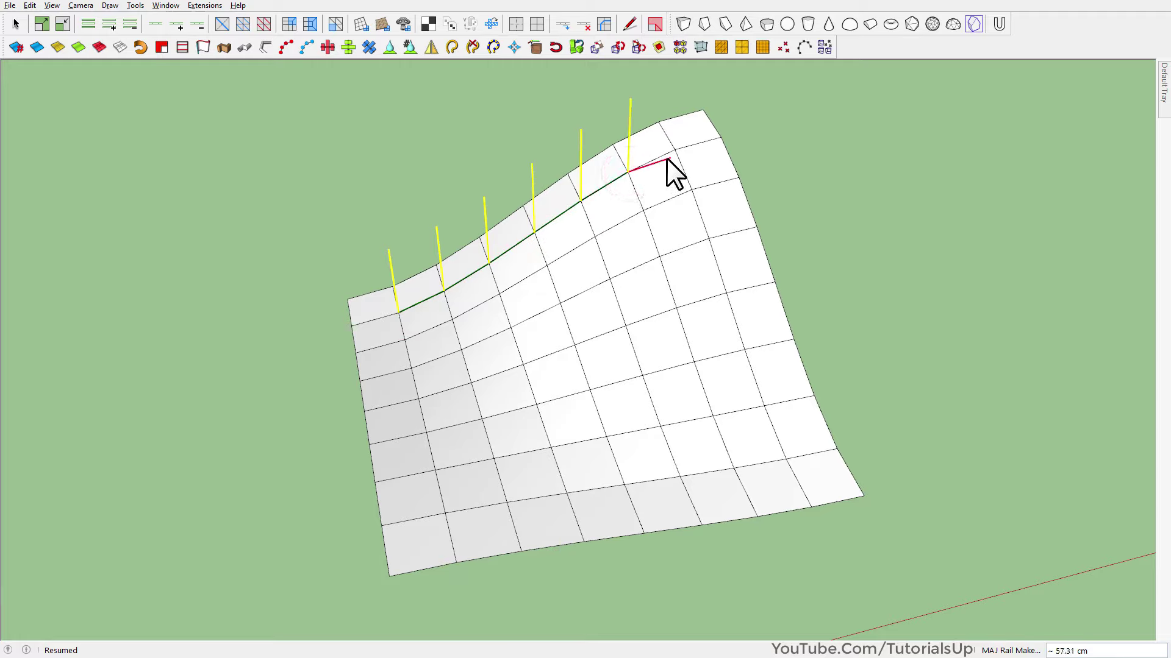
pyautogui.click(673, 150)
# Step: Continue with six poles on the grid intersections down the adjoining side, finishing the rail at the last one
pyautogui.click(692, 190)
pyautogui.click(707, 238)
pyautogui.click(726, 294)
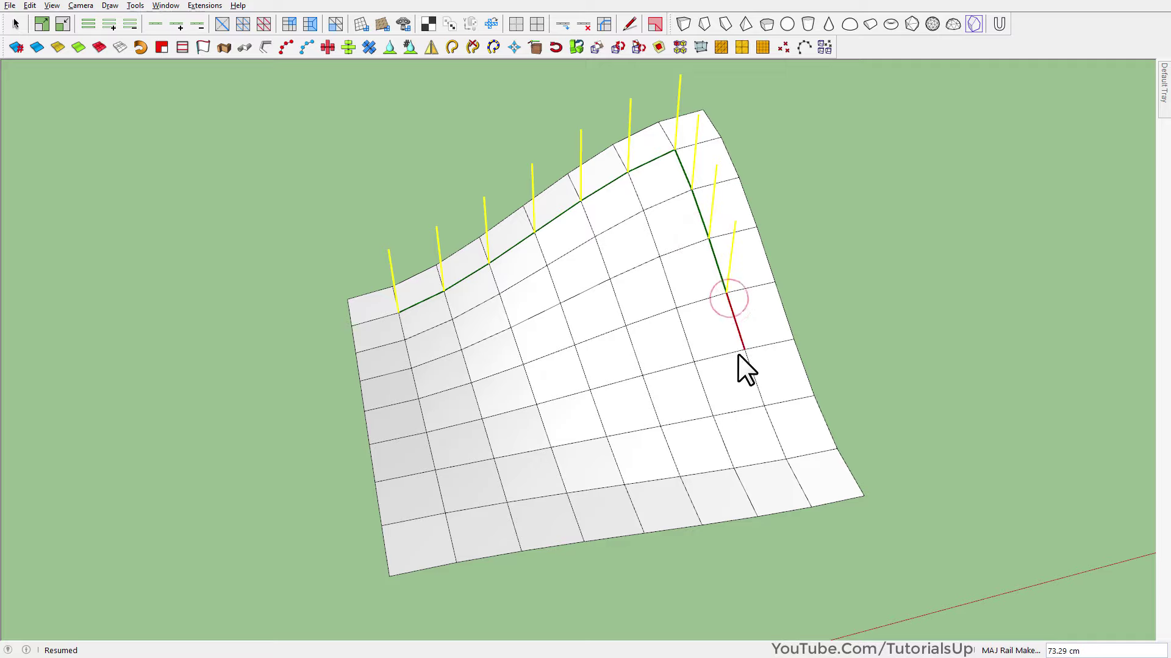
pyautogui.click(744, 357)
pyautogui.click(766, 406)
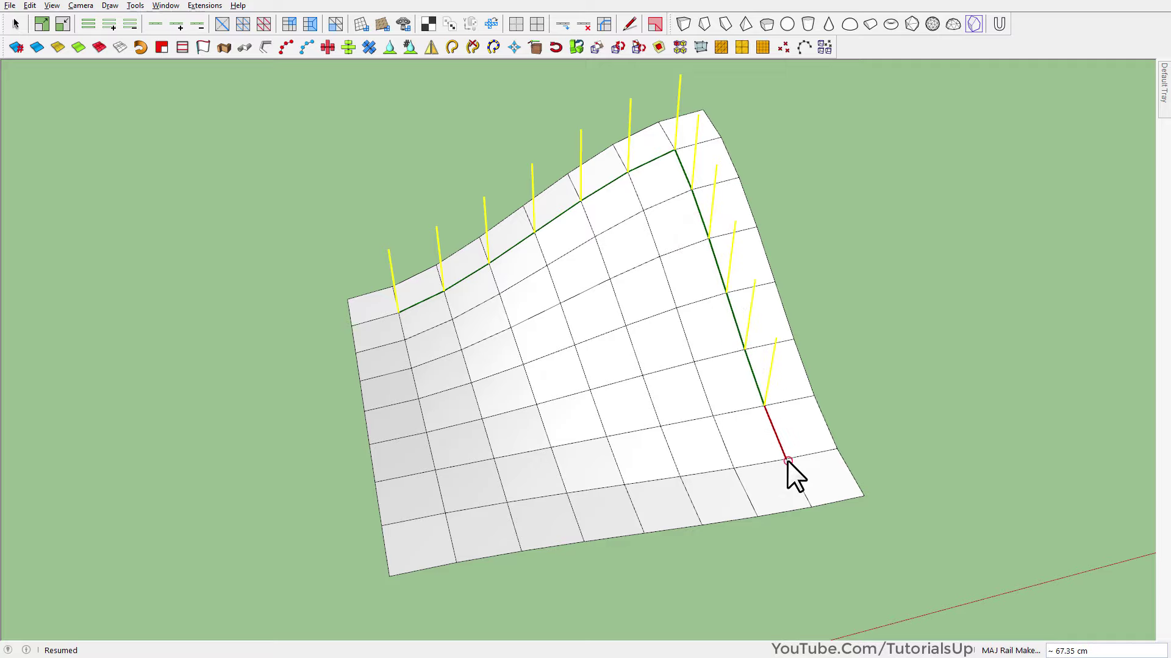
pyautogui.doubleClick(788, 461)
pyautogui.moveTo(751, 426); pyautogui.dragTo(1053, 358, button='middle')
pyautogui.scroll(-10, 1058, 366)
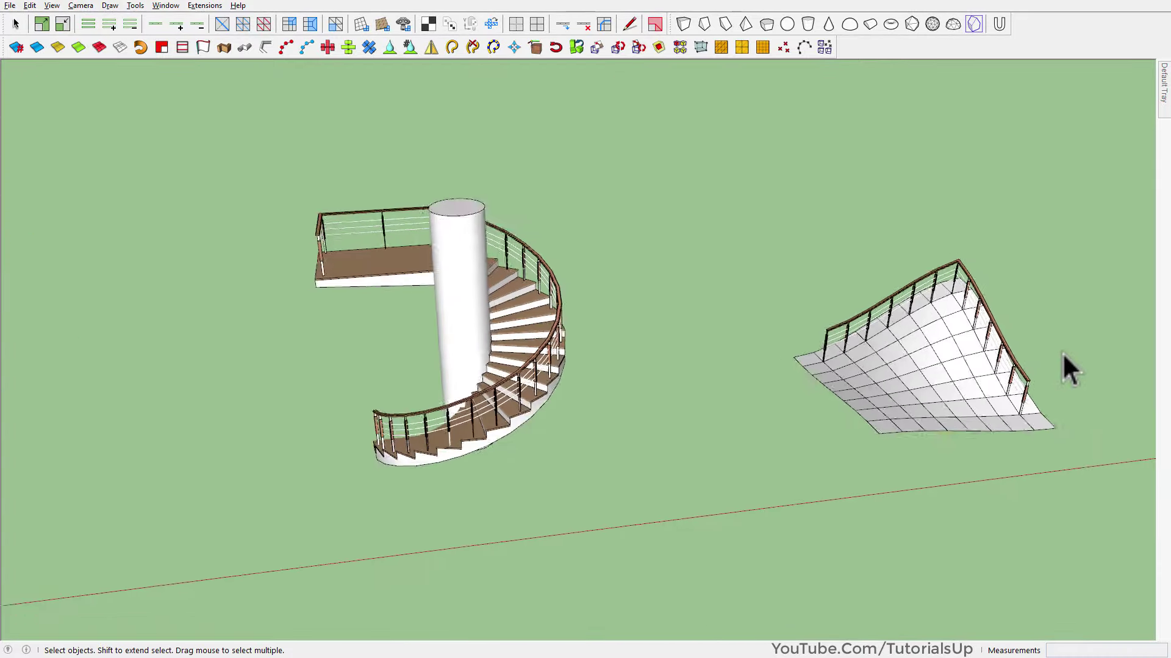
pyautogui.scroll(-3, 976, 366)
pyautogui.scroll(3, 810, 457)
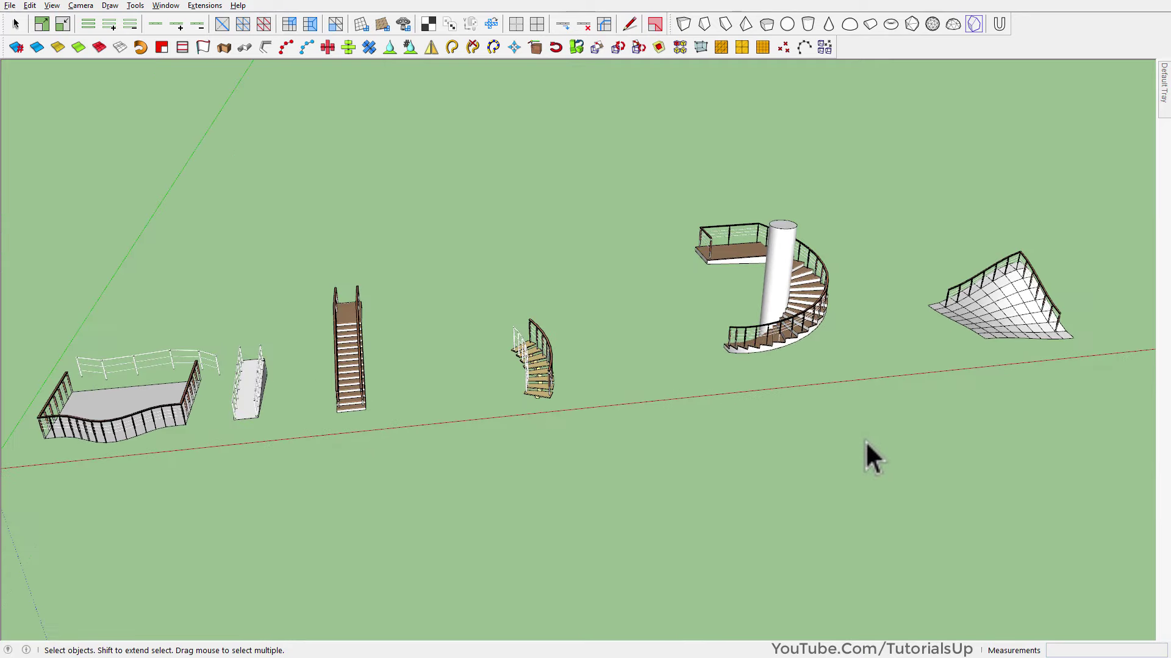